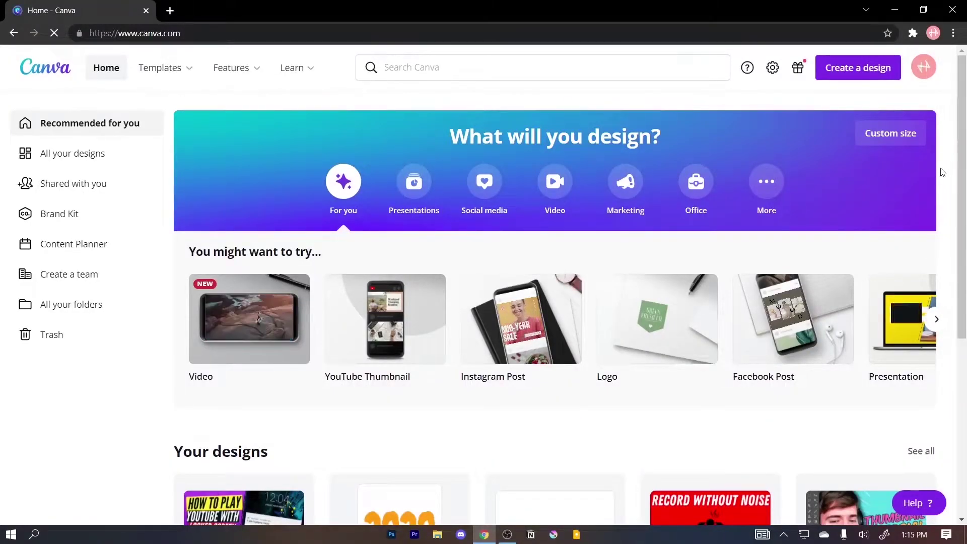
Create a new custom-size blank design, 1920 px wide by 1080 px high.
click(855, 74)
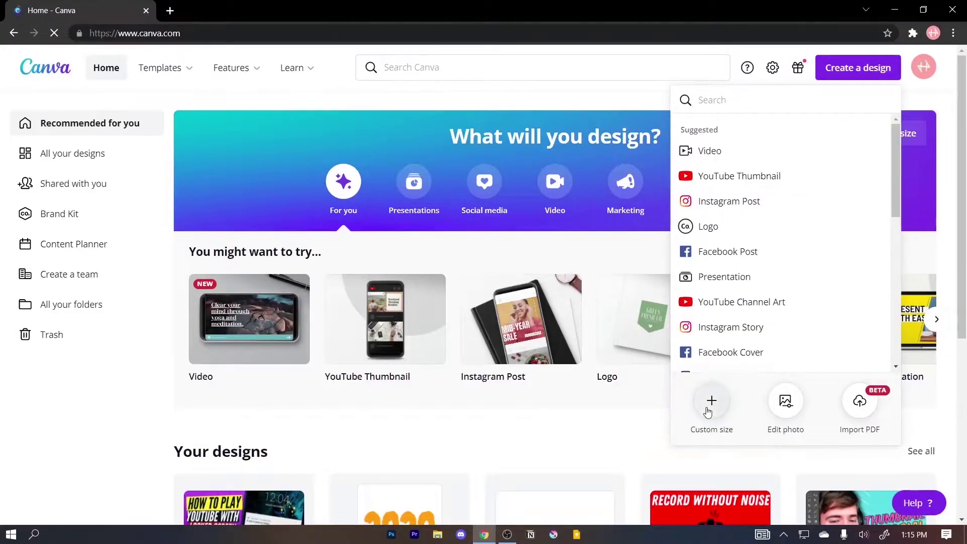
click(710, 397)
text(1920)
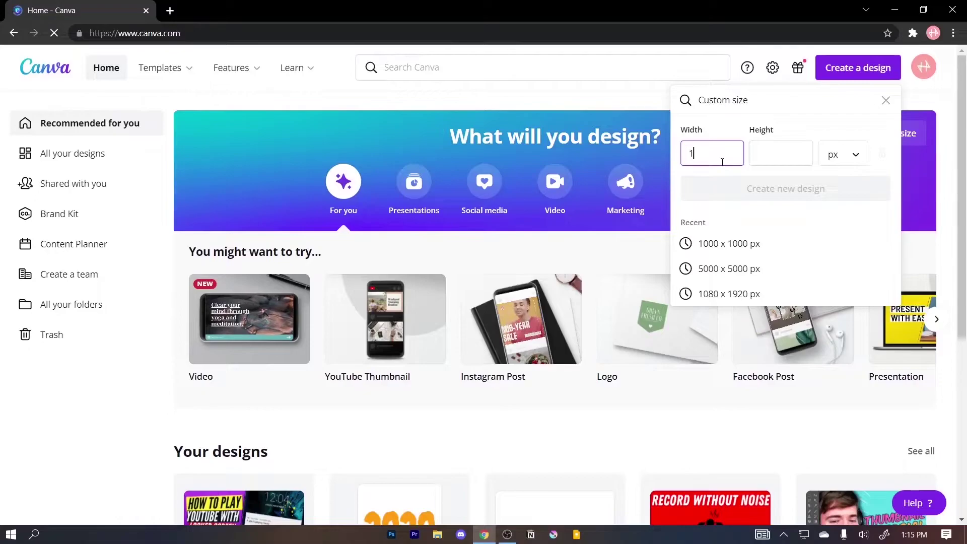
click(752, 156)
text(1080)
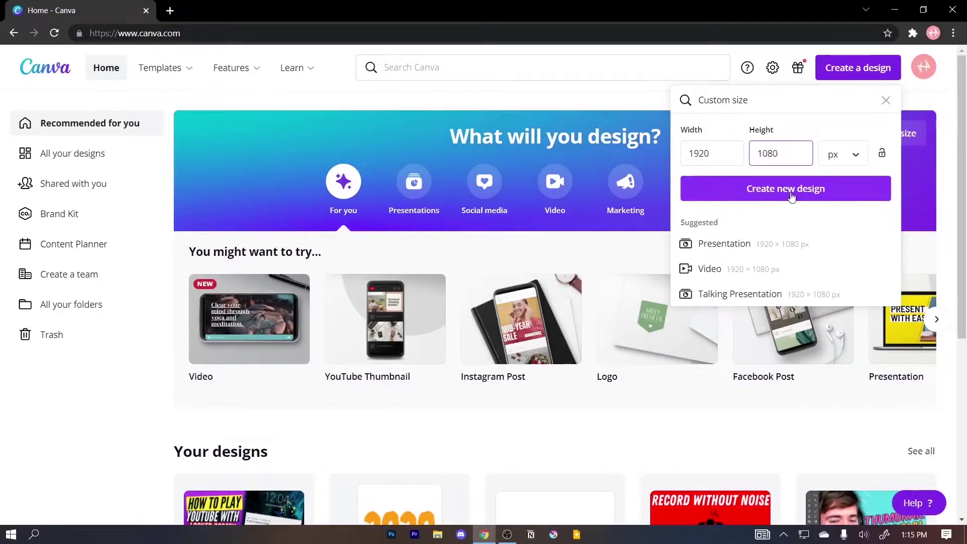
click(792, 196)
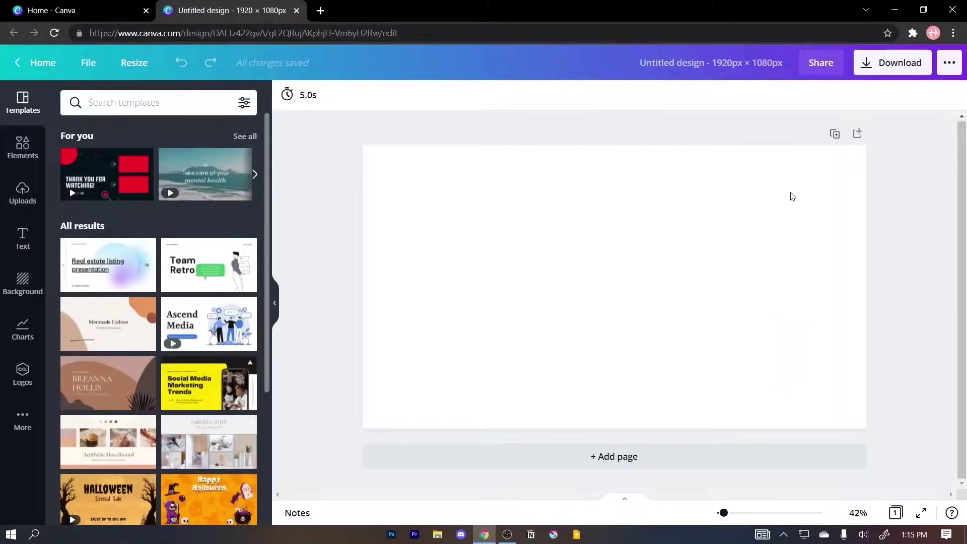
Hide the template suggestions and fill the page background with light turquoise.
click(276, 306)
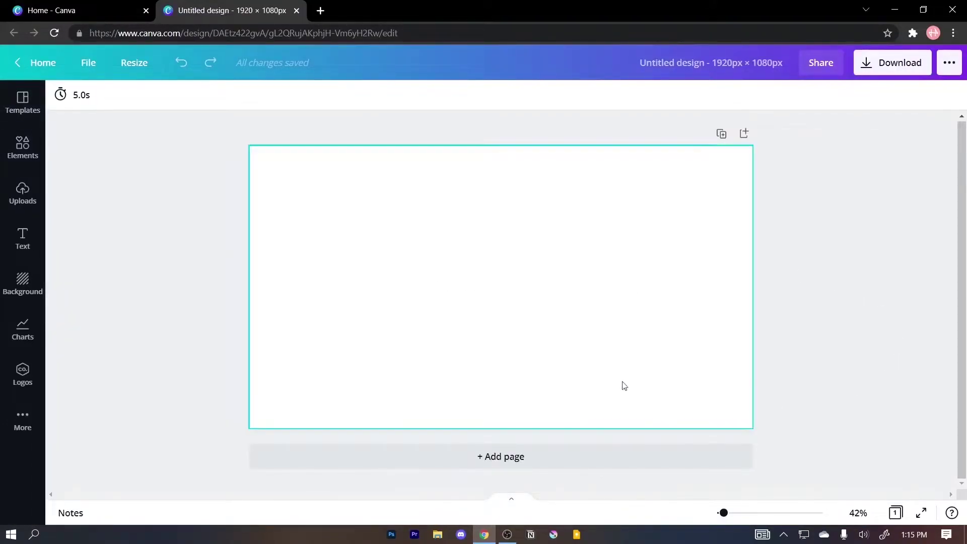
click(595, 302)
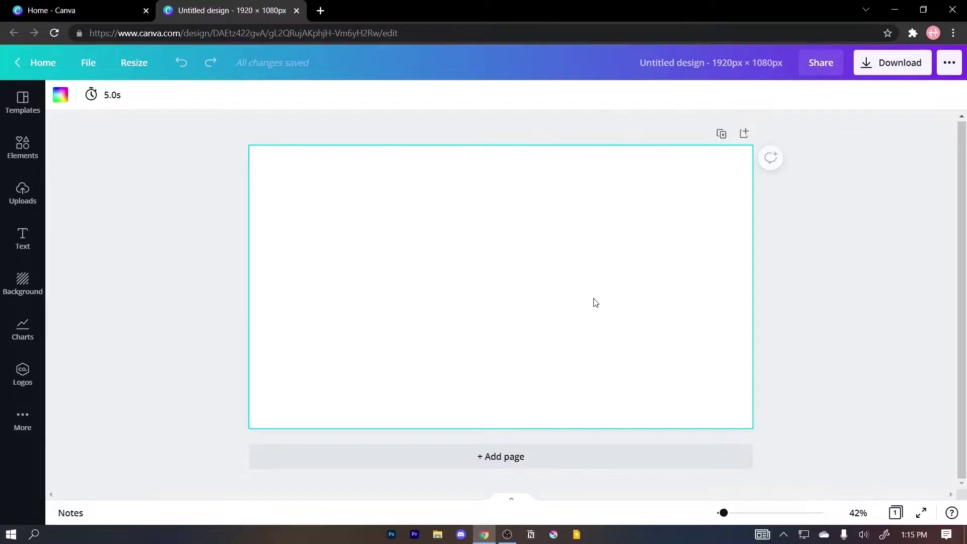
click(59, 100)
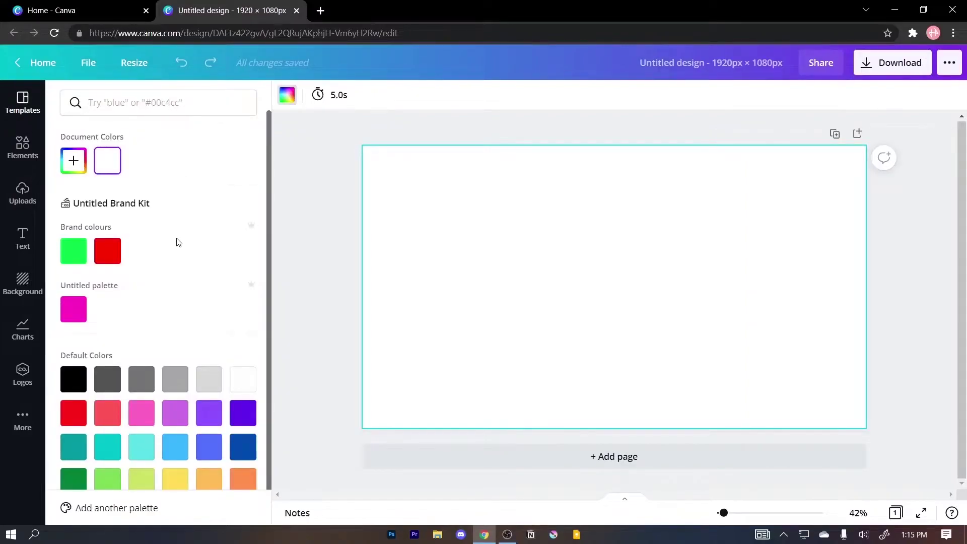
scroll(179, 243, down, 1)
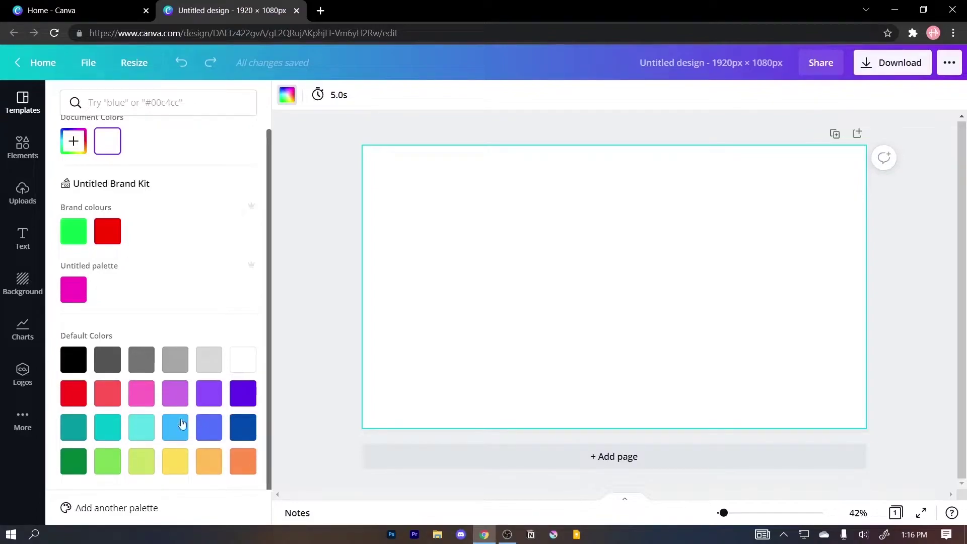
click(142, 427)
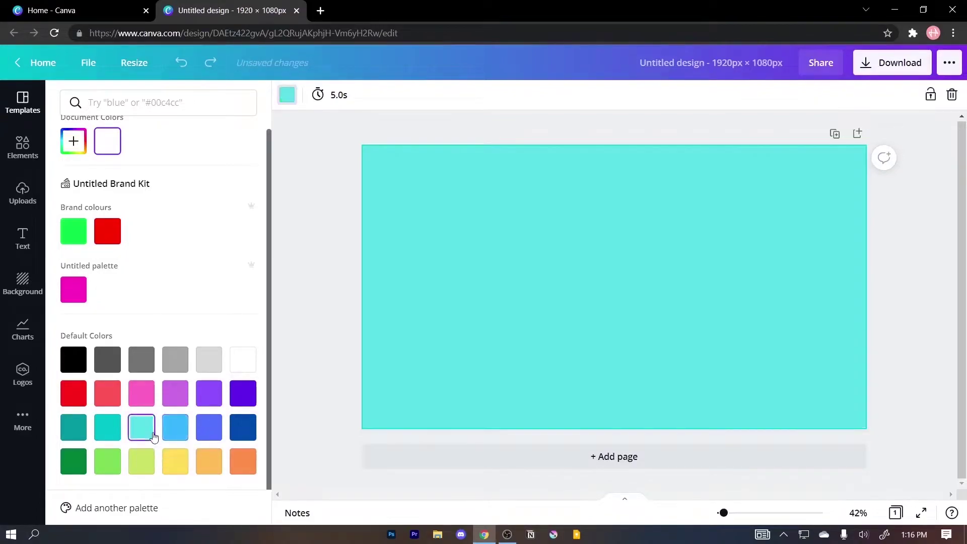
click(317, 422)
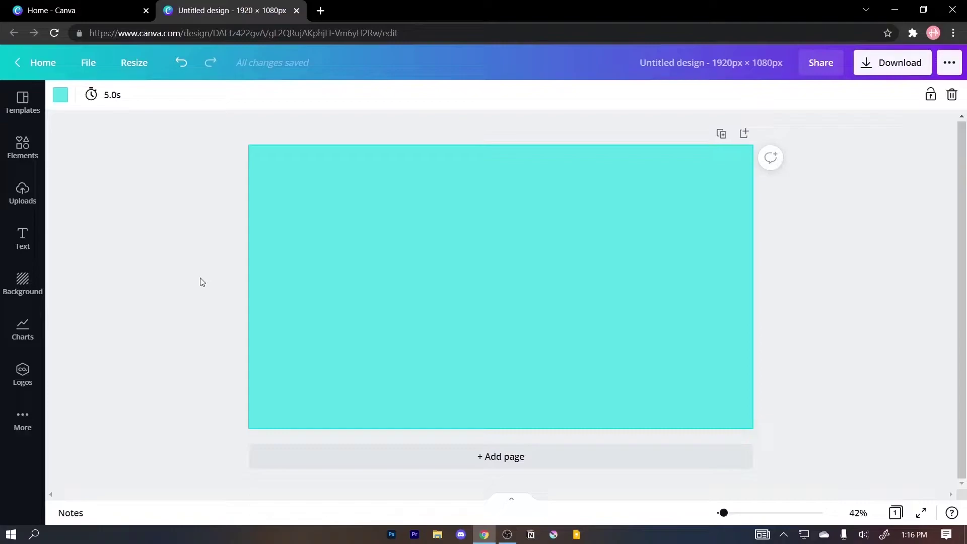
Drag the laughing-man photo from Uploads onto the turquoise page.
click(28, 207)
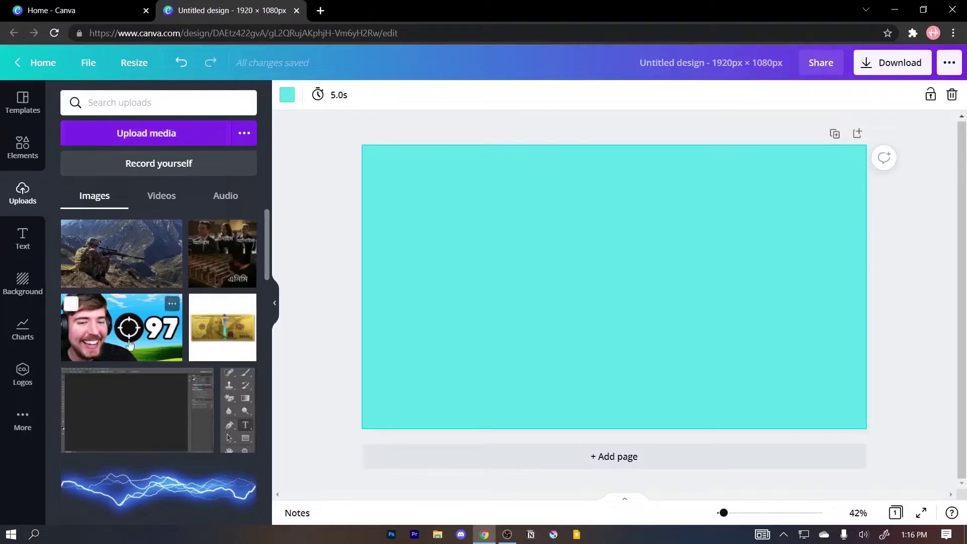
drag(103, 345, 472, 233)
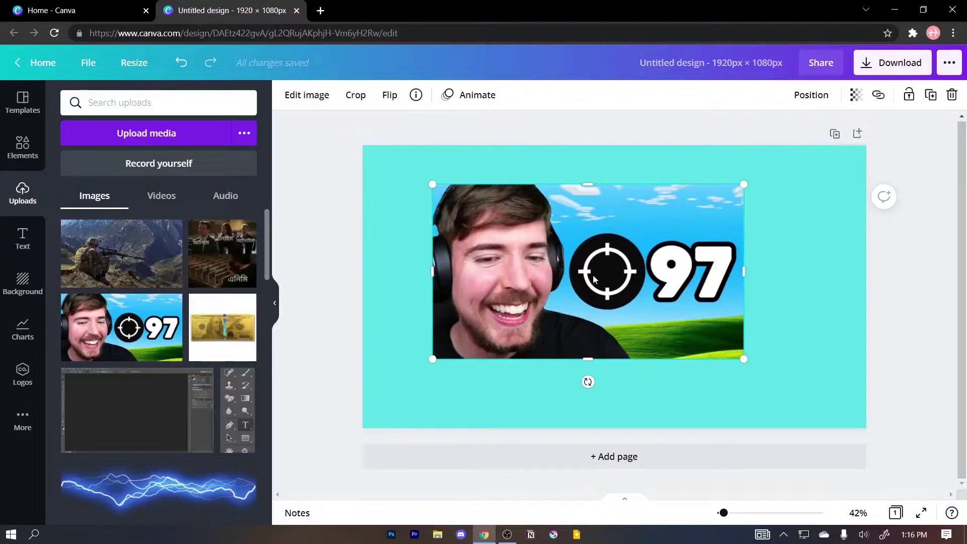
Remove the photo's background with BG Remover and enlarge the cut-out to fill the page height.
click(313, 100)
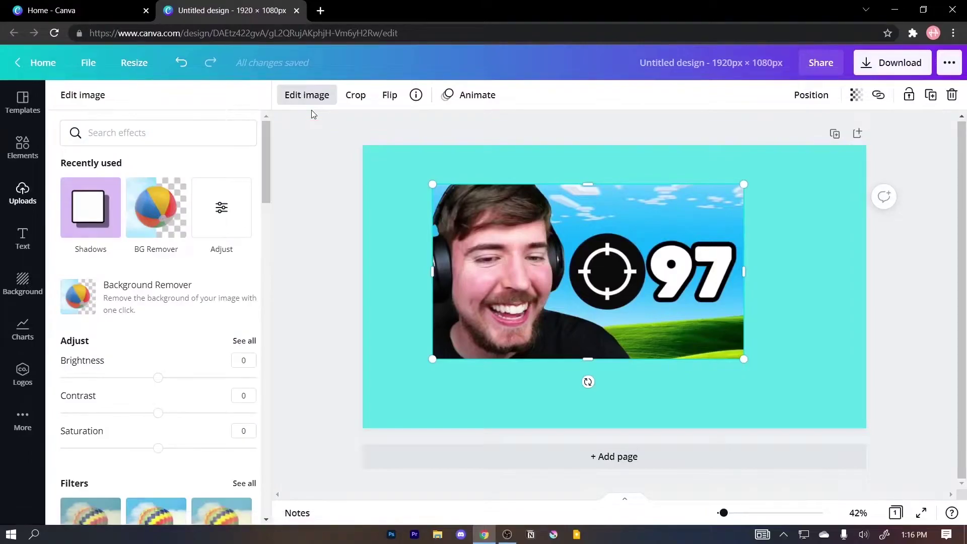
click(159, 222)
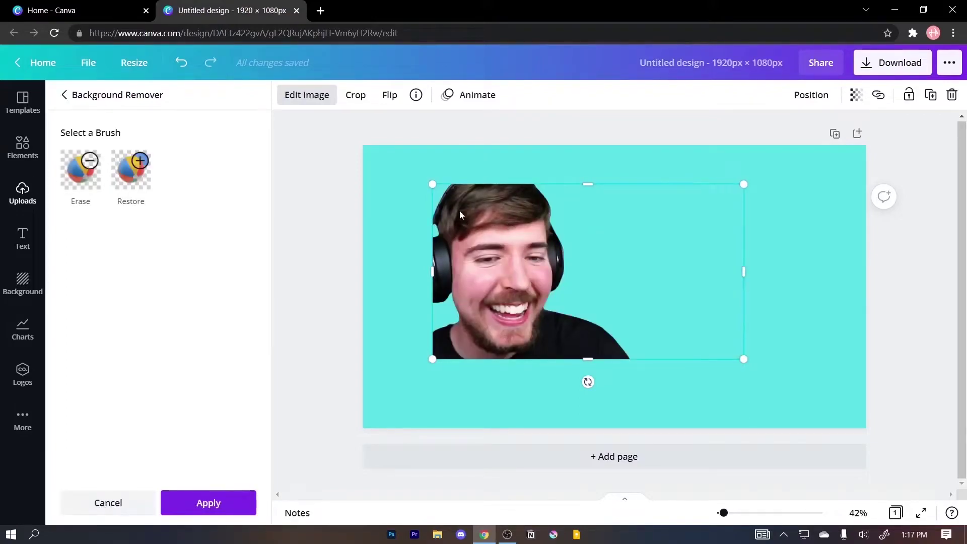
drag(433, 185, 364, 146)
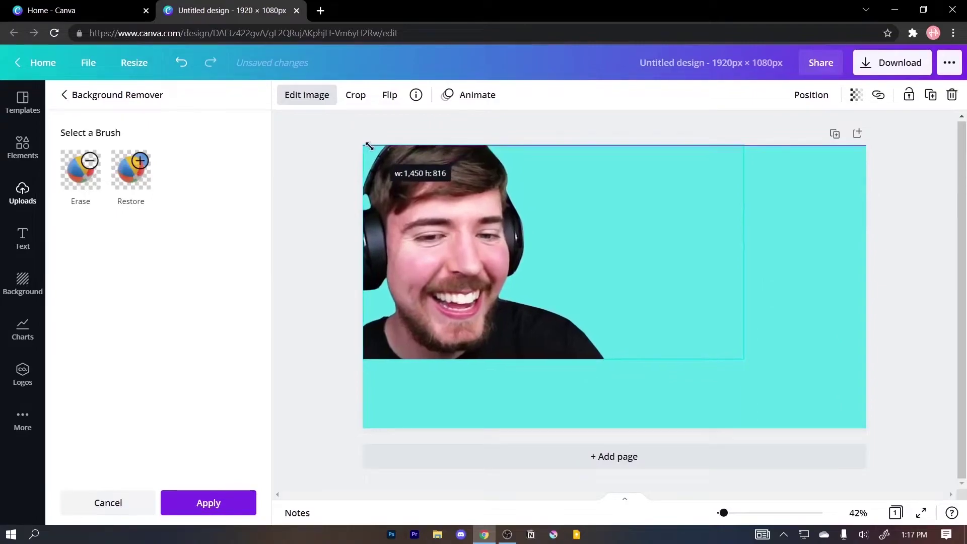
drag(741, 361, 856, 423)
drag(842, 288, 691, 307)
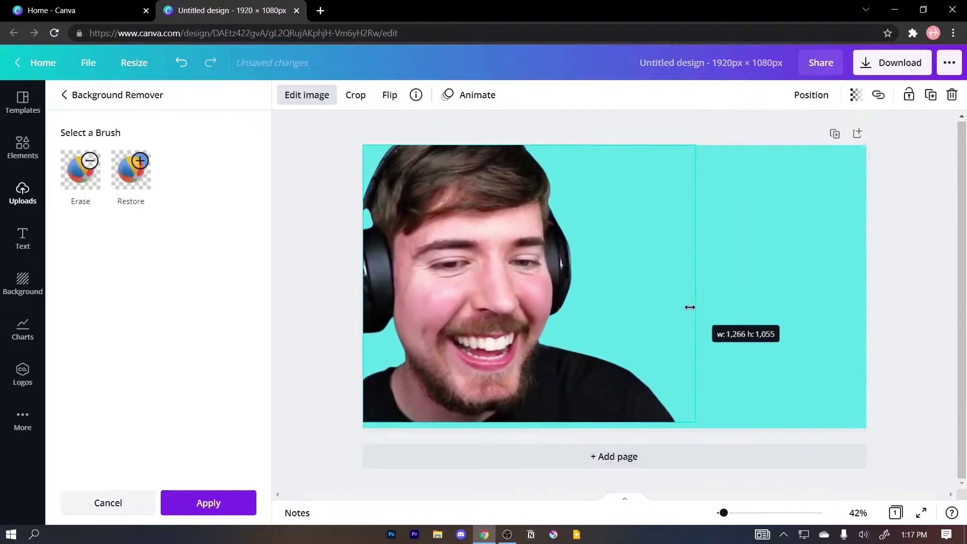
drag(690, 422, 695, 432)
click(893, 238)
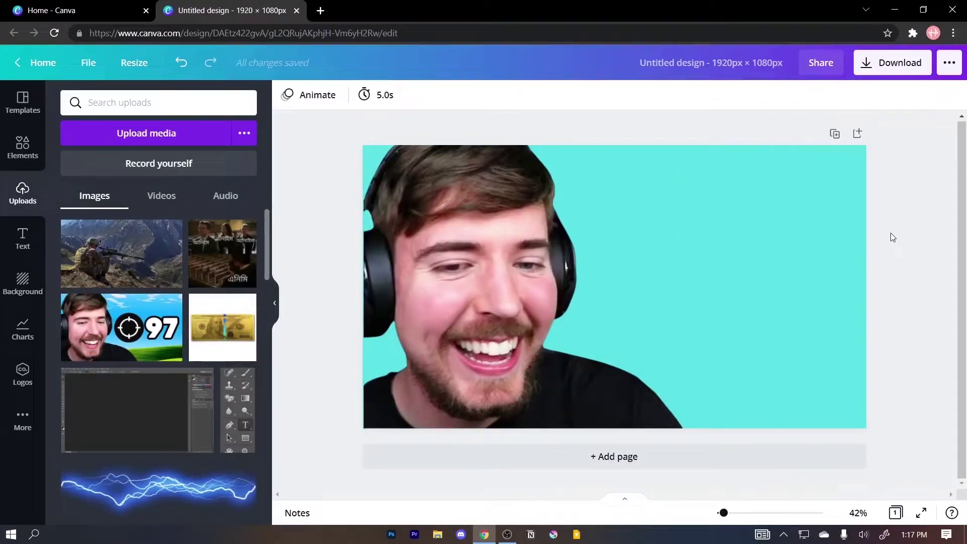
Add a heading text box set in the Komika Axis font.
click(21, 235)
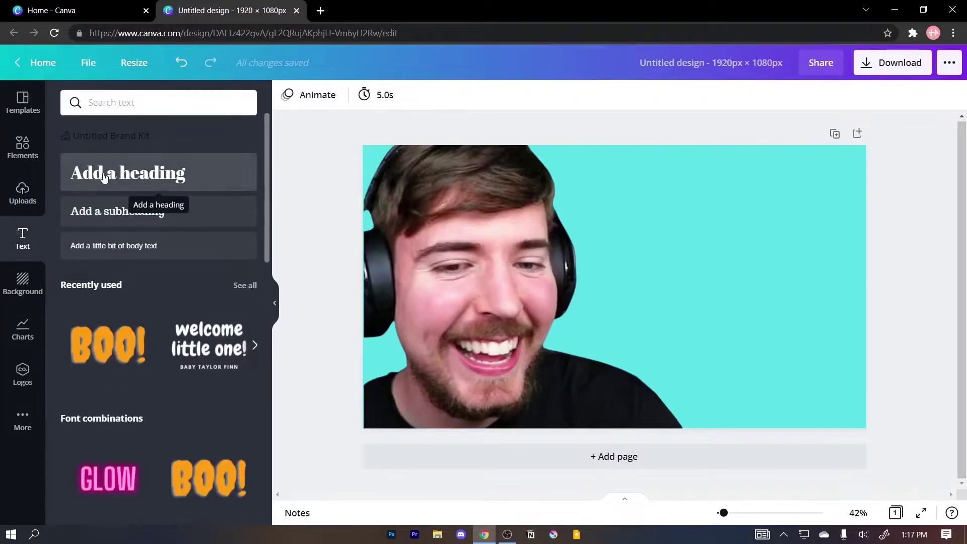
click(104, 177)
click(377, 95)
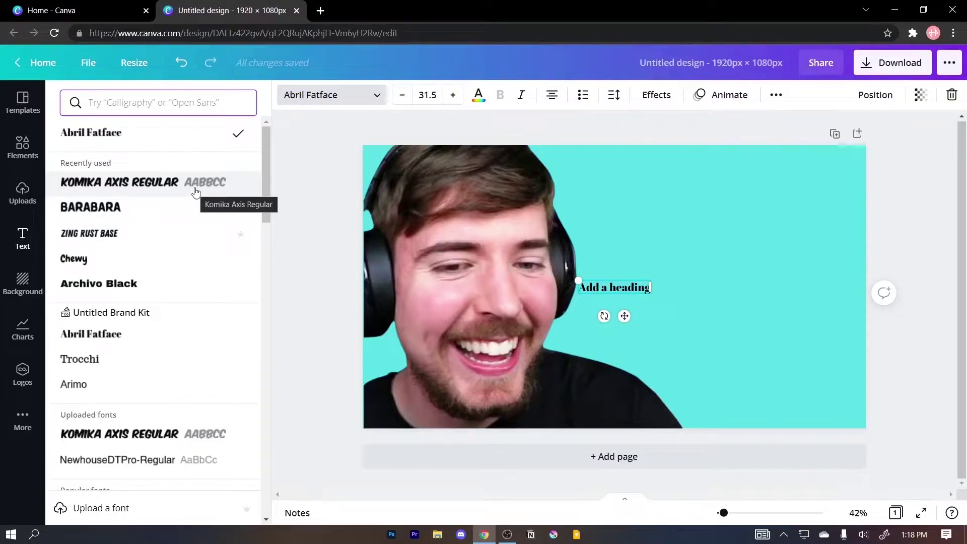
click(152, 185)
Retype the heading as THUMBNAIL, enlarge it, and move it right of the face.
double_click(635, 290)
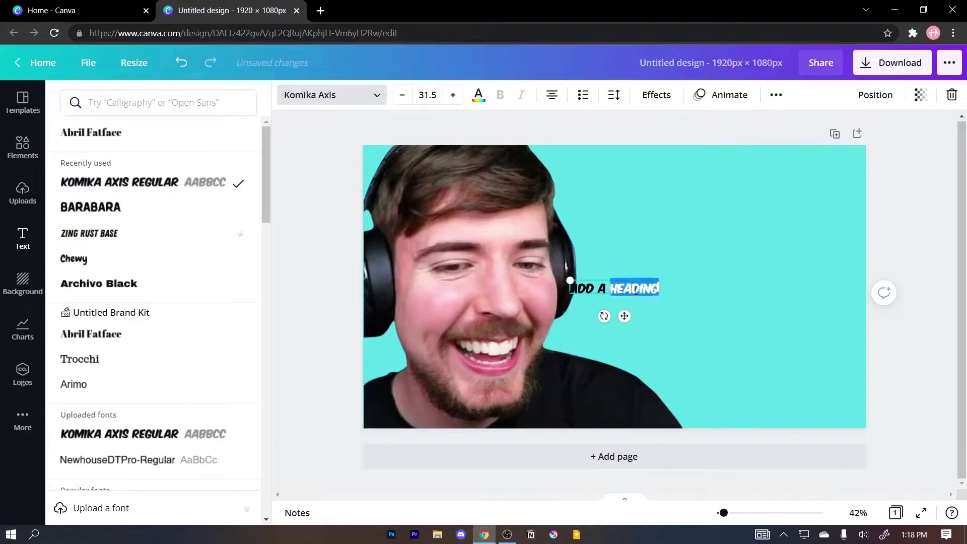
key(ctrl+a)
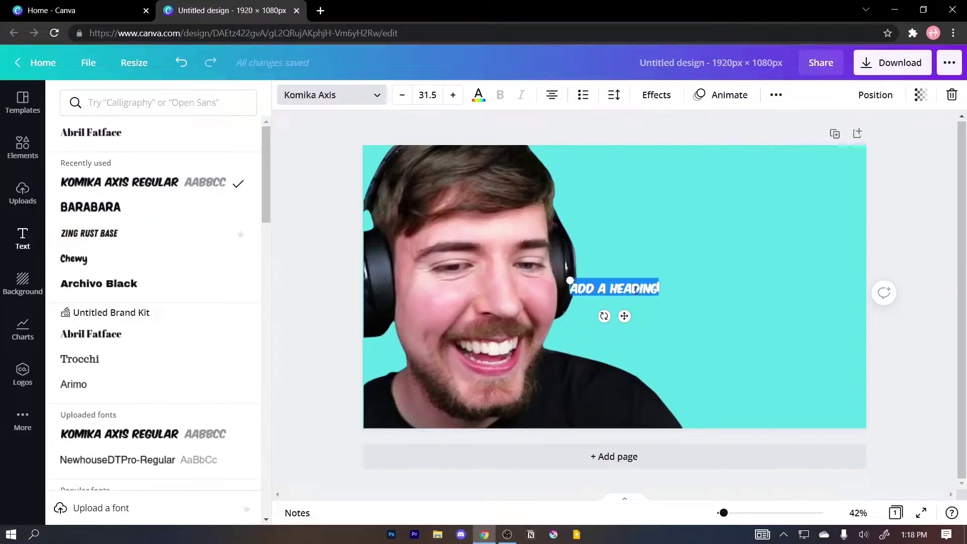
text(THU)
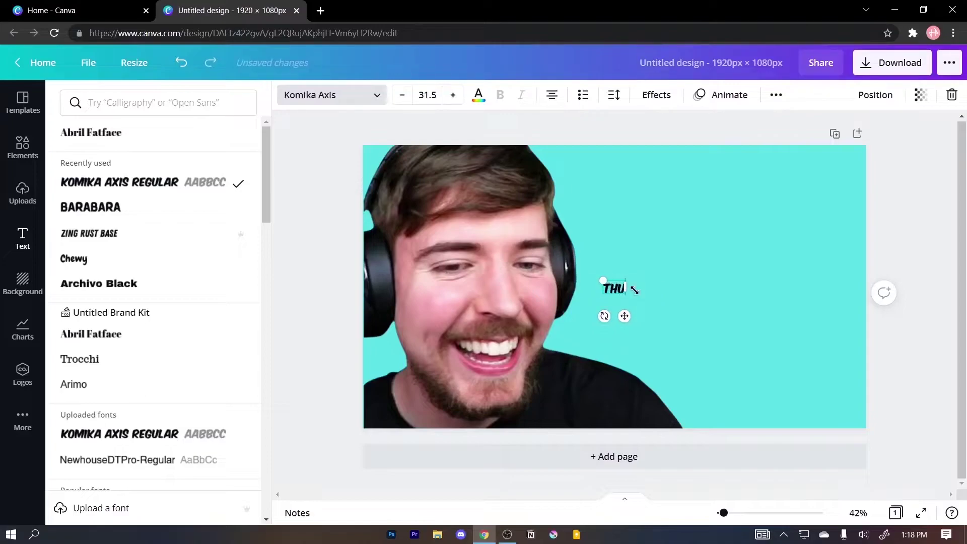
text(MBNAIL)
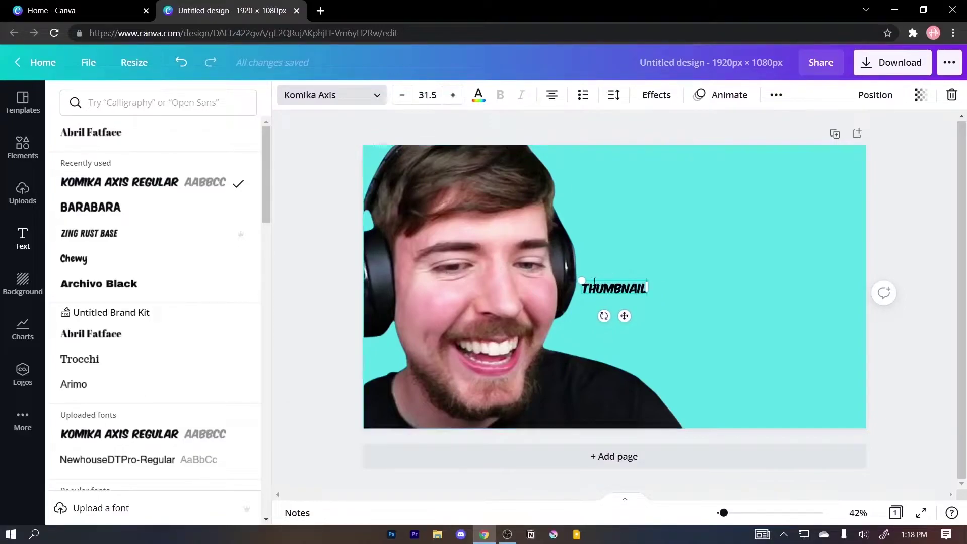
drag(594, 280, 440, 247)
key(Escape)
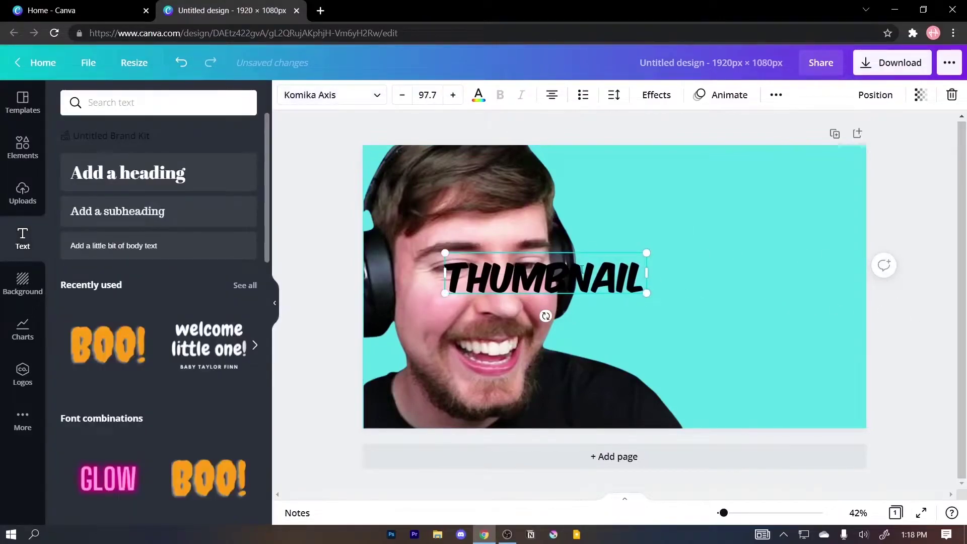
drag(586, 254, 755, 232)
Colour the THUMBNAIL heading Pink #ff66c4 from the default colours.
double_click(757, 258)
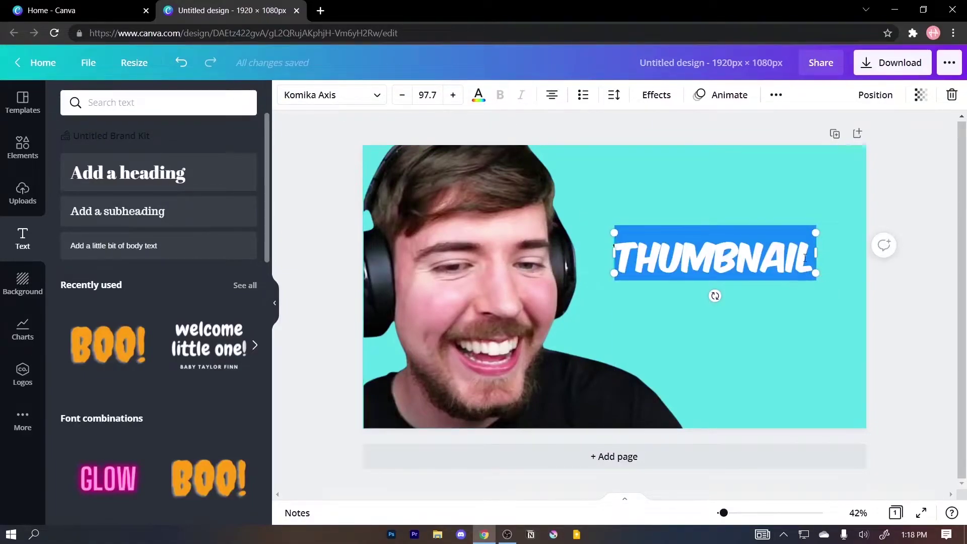
click(478, 97)
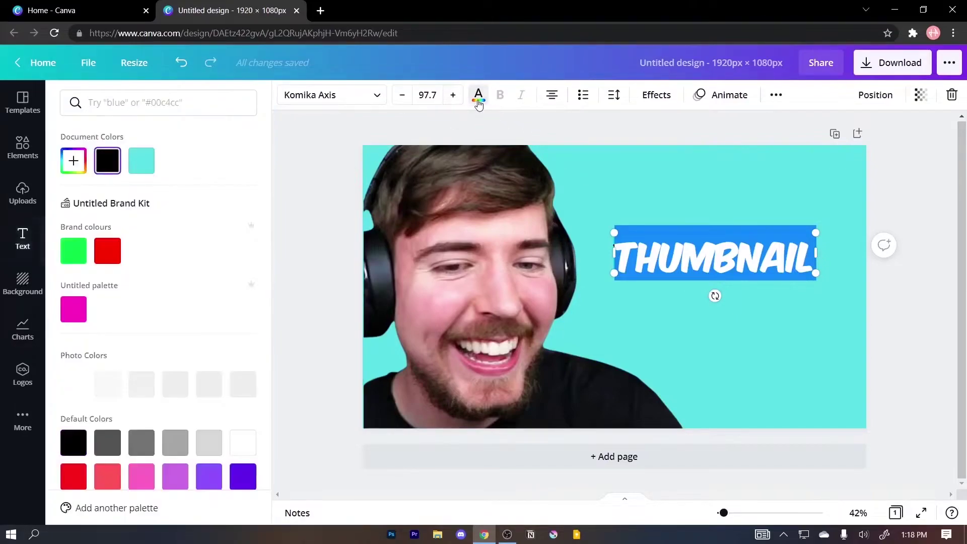
scroll(151, 316, down, 2)
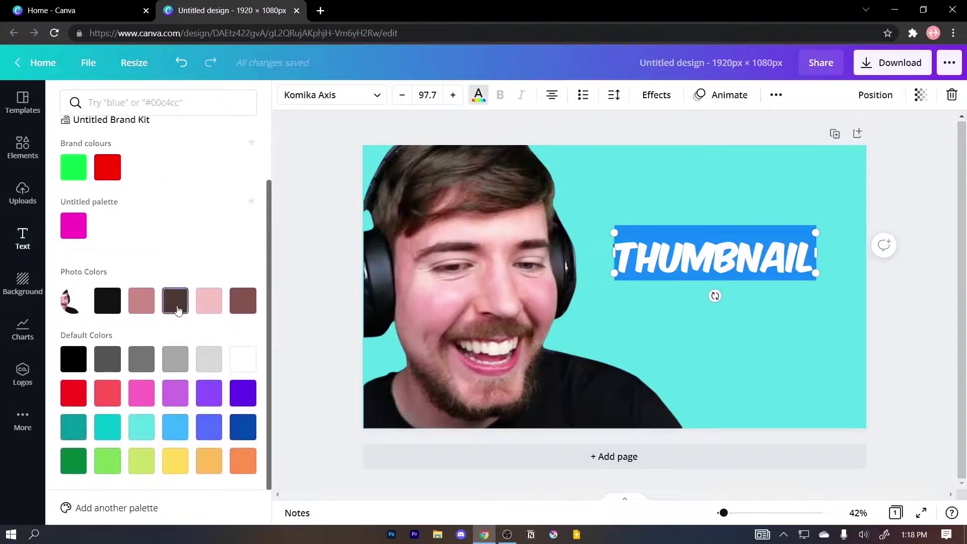
click(143, 403)
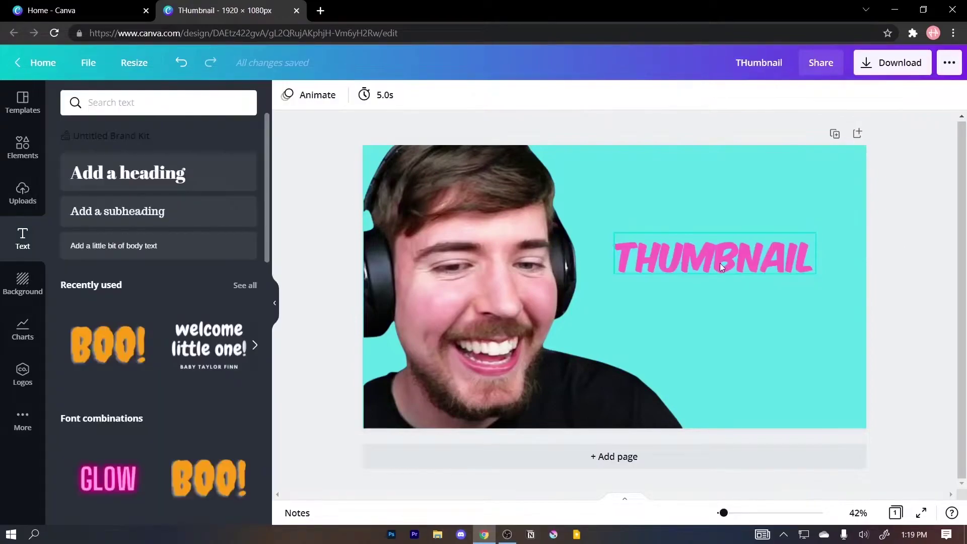
click(721, 257)
Duplicate THUMBNAIL just below itself and retype the copy as TUTORIAL.
drag(721, 257, 720, 305)
double_click(720, 304)
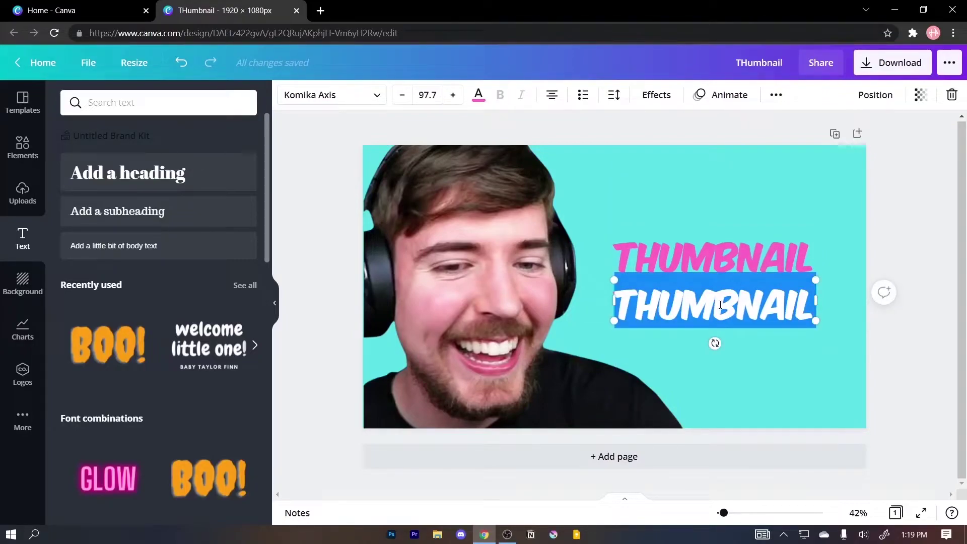
text(TU)
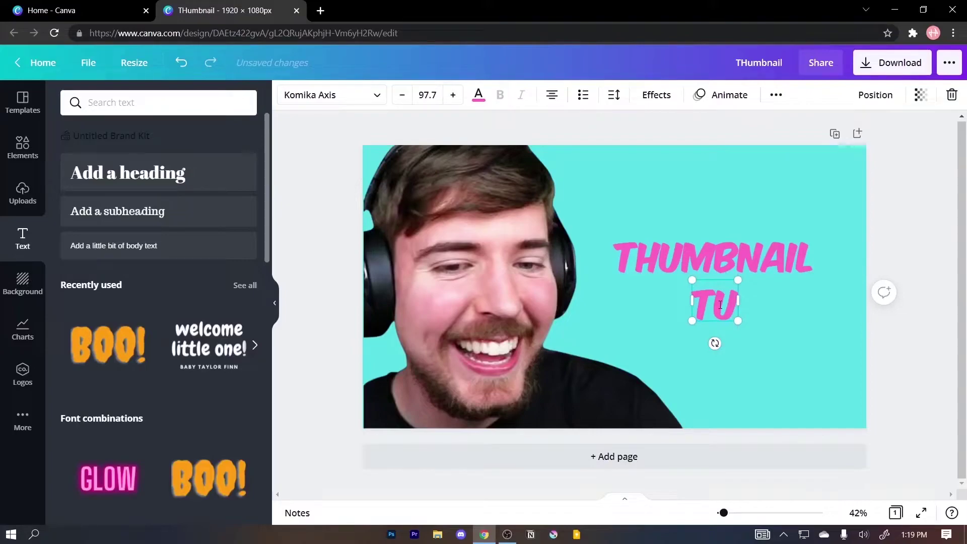
text(TORIAL)
Colour the TUTORIAL text Yellow #ffde59.
key(ctrl+a)
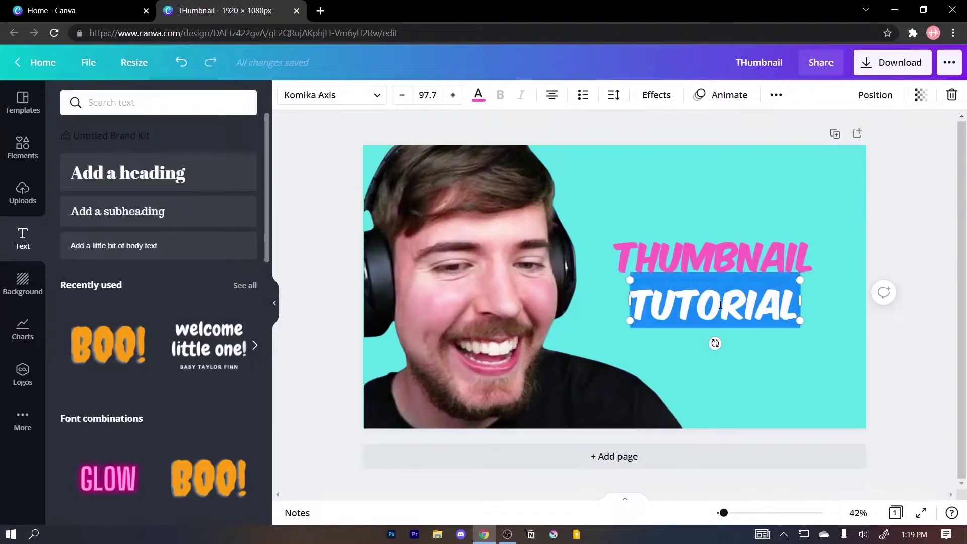
click(479, 96)
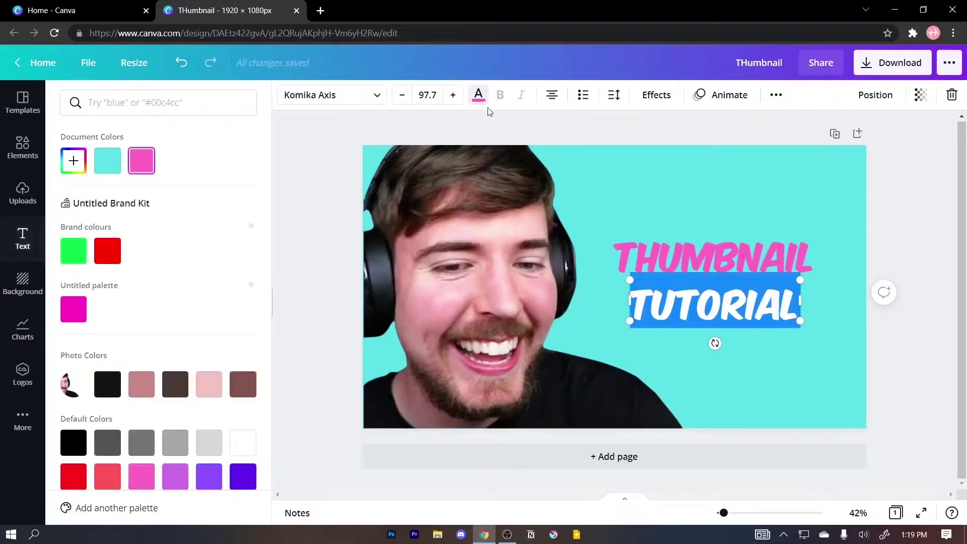
scroll(247, 371, down, 2)
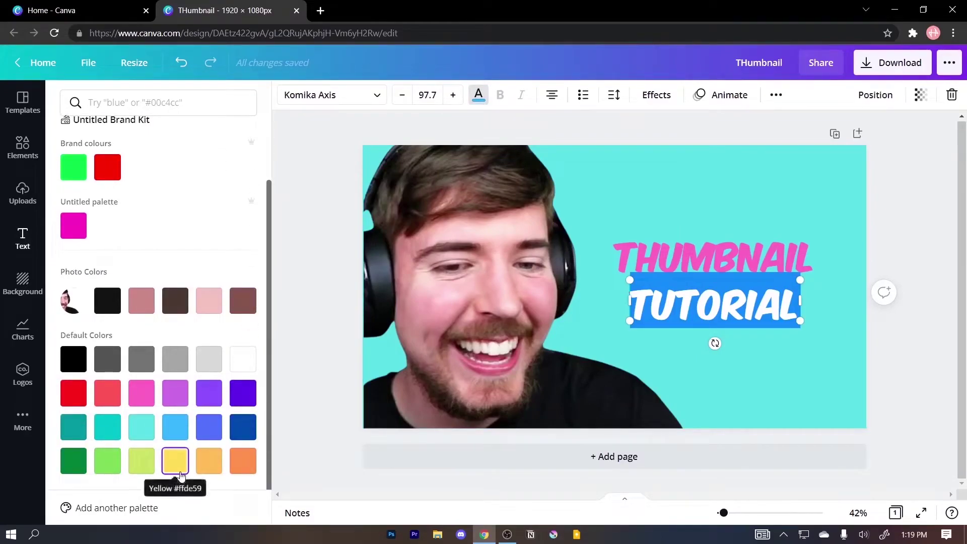
click(176, 461)
click(897, 403)
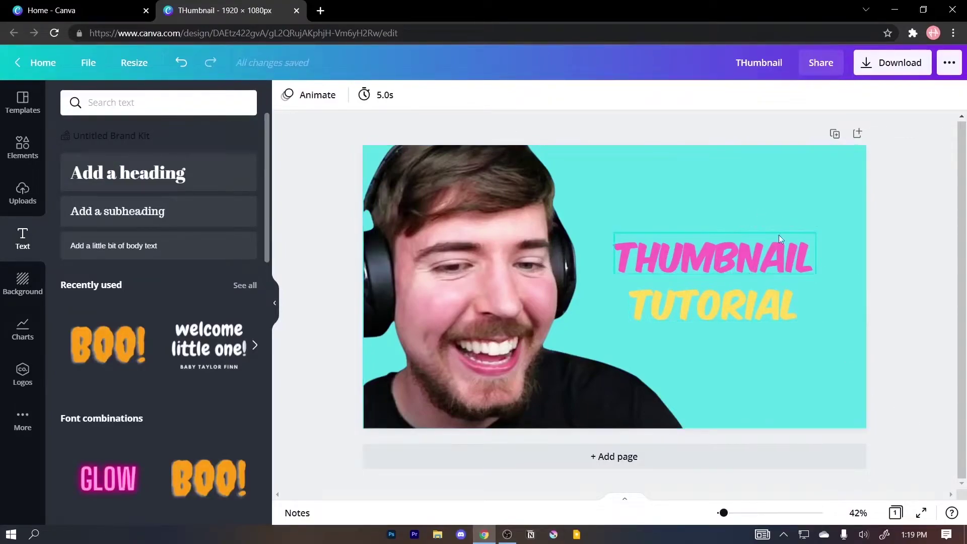
click(771, 262)
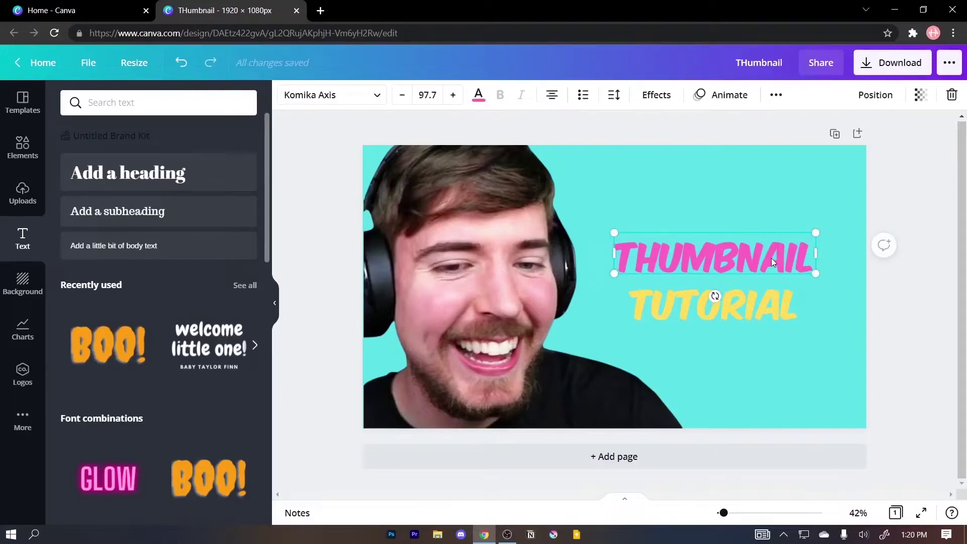
Lay a black Hollow-effect copy over THUMBNAIL as an outline and nudge TUTORIAL into place.
drag(772, 258, 770, 223)
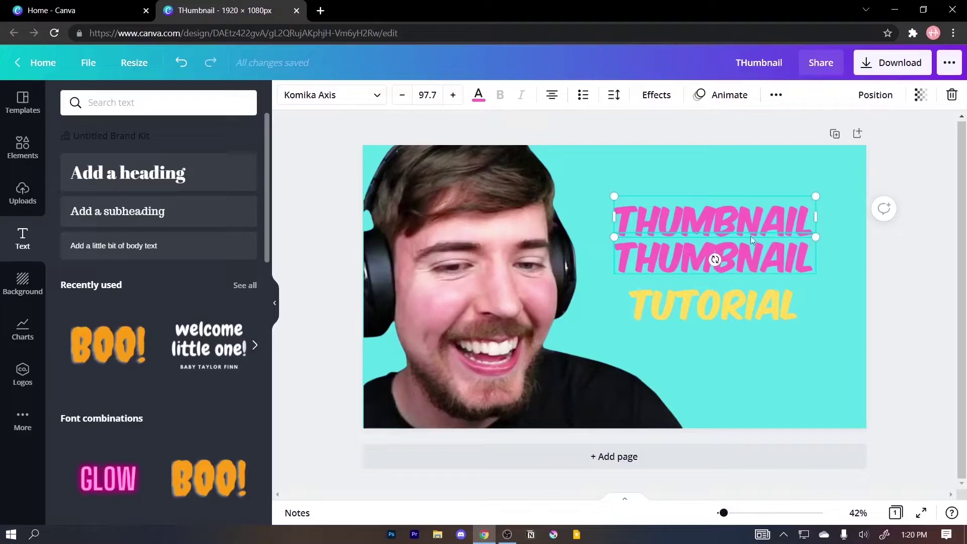
click(656, 95)
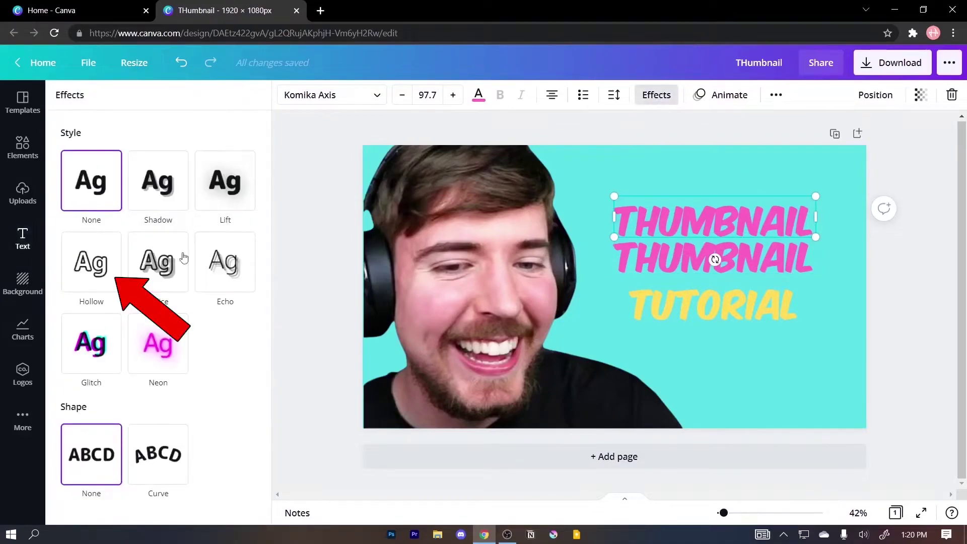
click(100, 279)
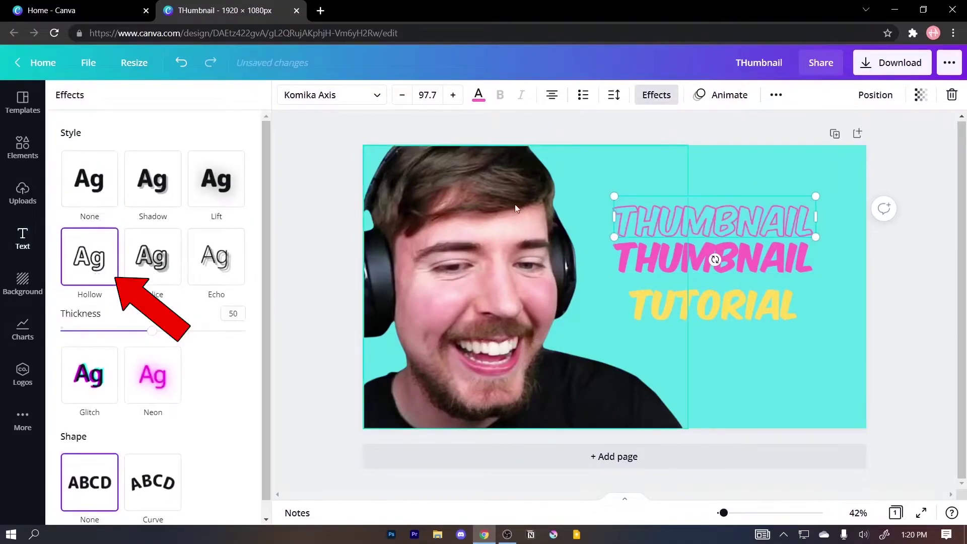
click(479, 95)
click(114, 385)
drag(758, 205, 760, 242)
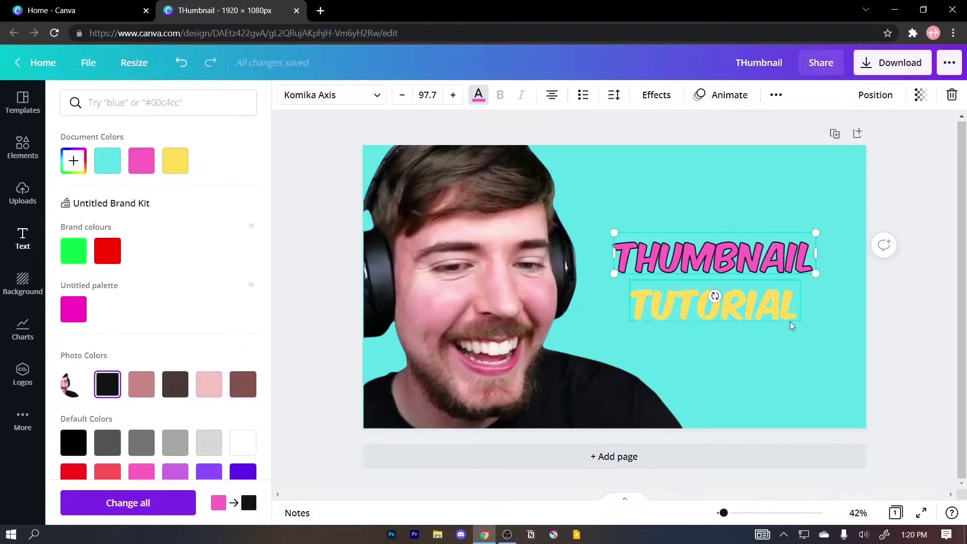
drag(793, 319, 755, 318)
Group THUMBNAIL and TUTORIAL, tilt the group about -5°, then reposition and resize it.
click(795, 193)
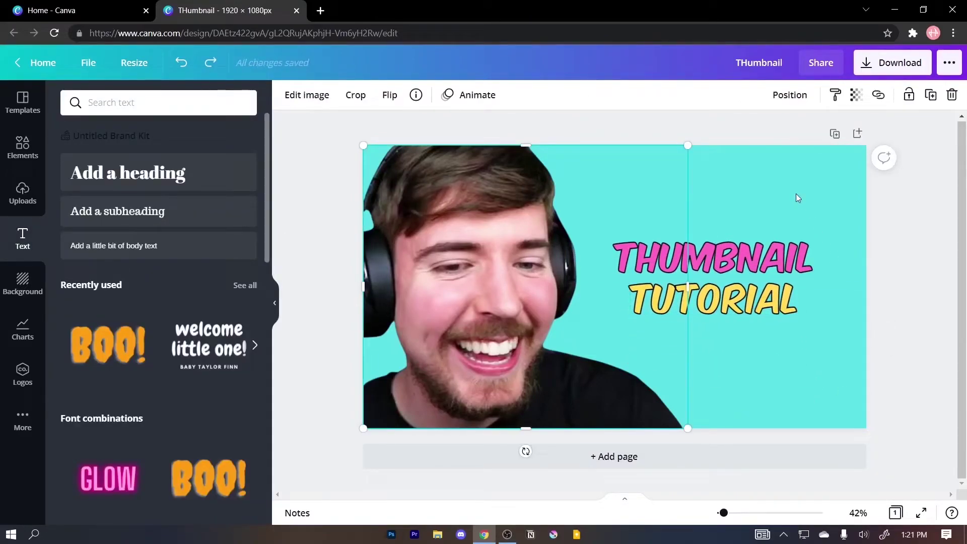
drag(795, 194, 749, 328)
right_click(739, 262)
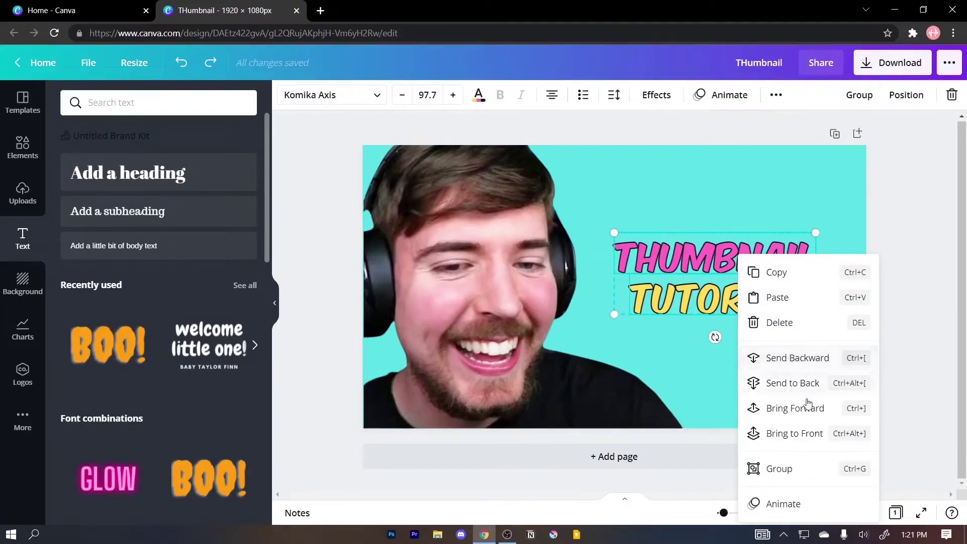
click(836, 469)
drag(715, 337, 719, 338)
drag(762, 305, 758, 301)
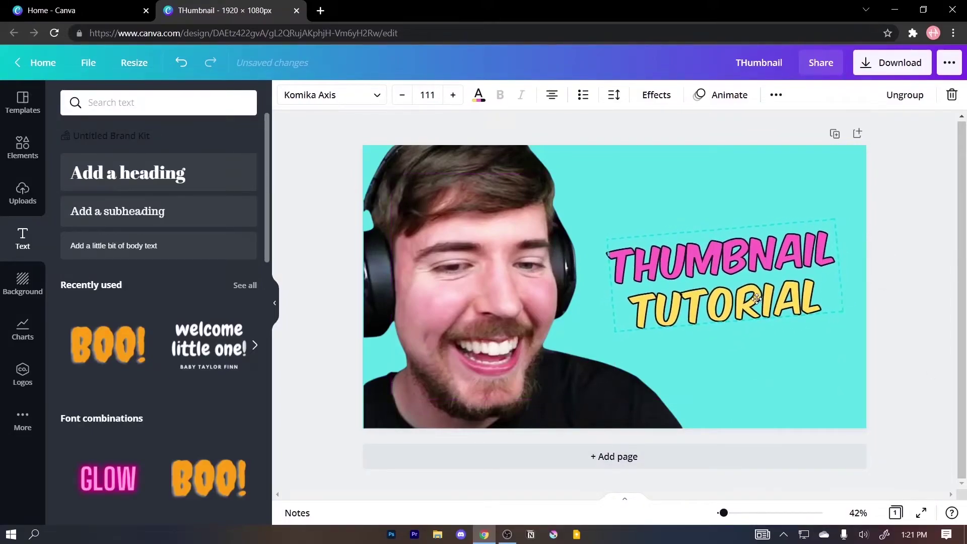
drag(612, 333, 619, 329)
key(Escape)
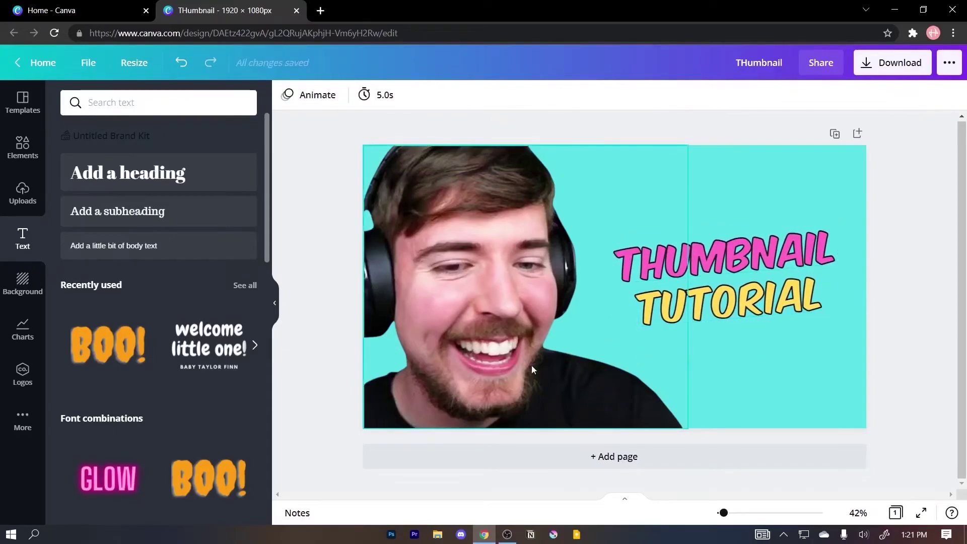
Apply a Glow shadow to the face cut-out photo.
click(523, 359)
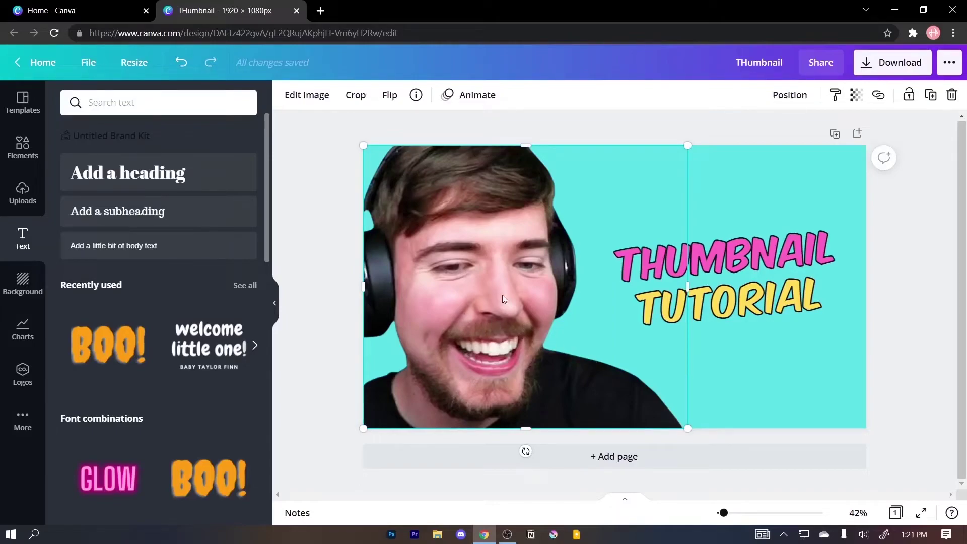
click(309, 95)
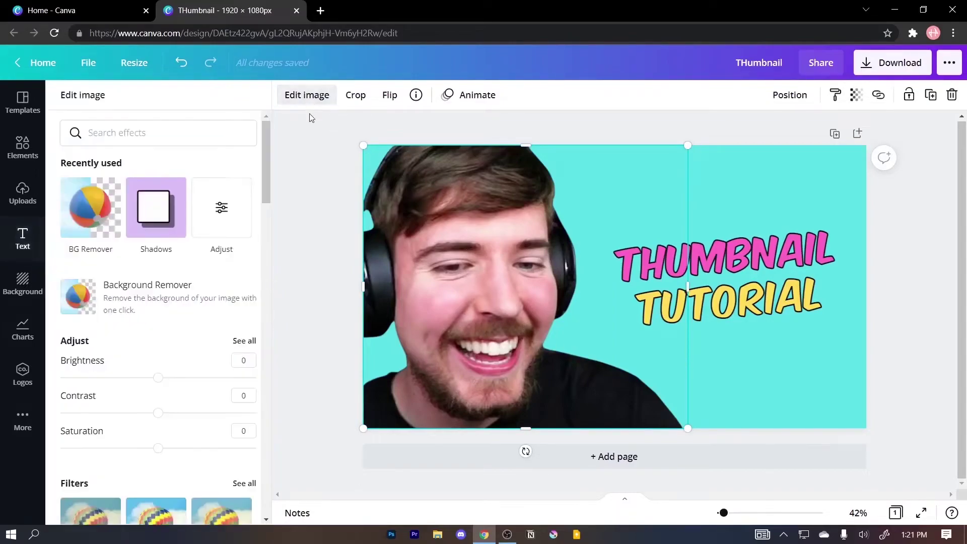
click(155, 233)
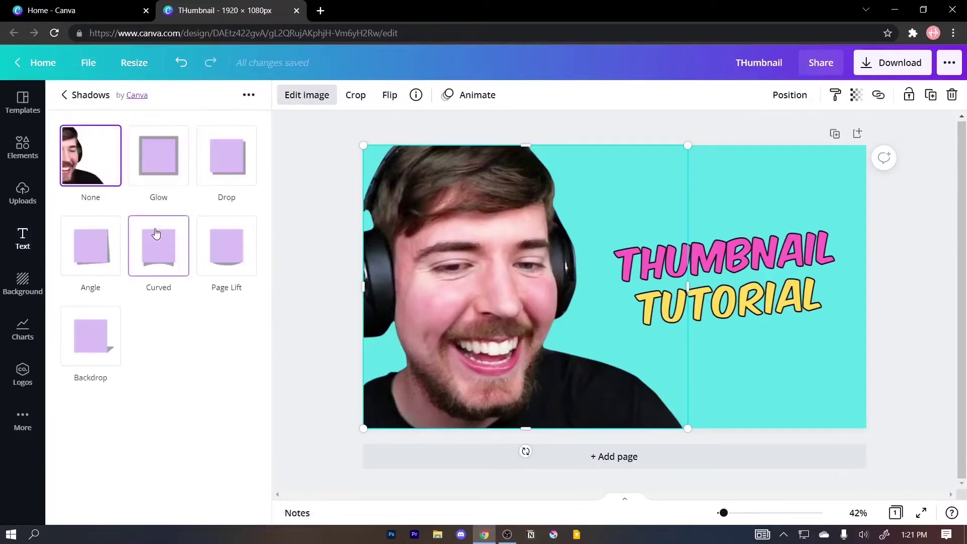
click(173, 170)
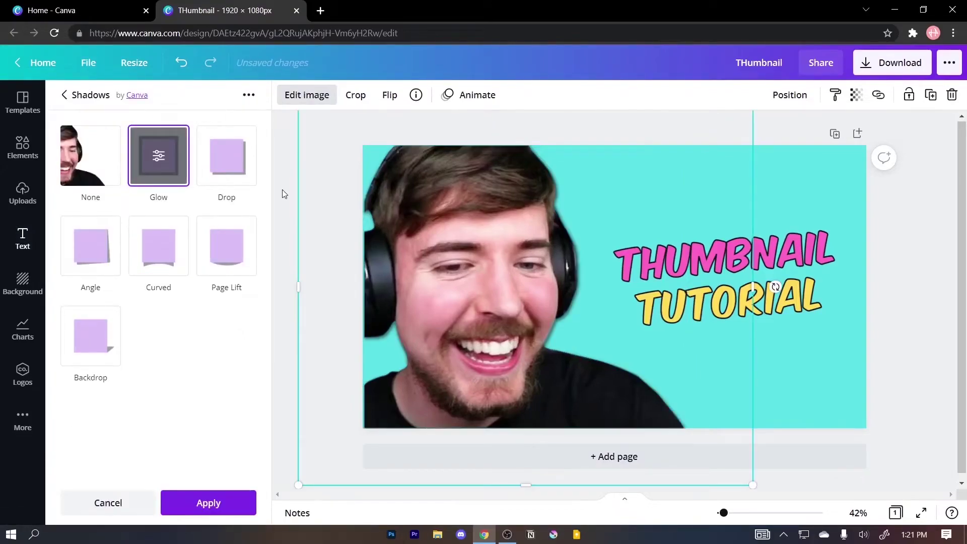
Set the face shadow's size to 20 and blur to 20.
click(155, 163)
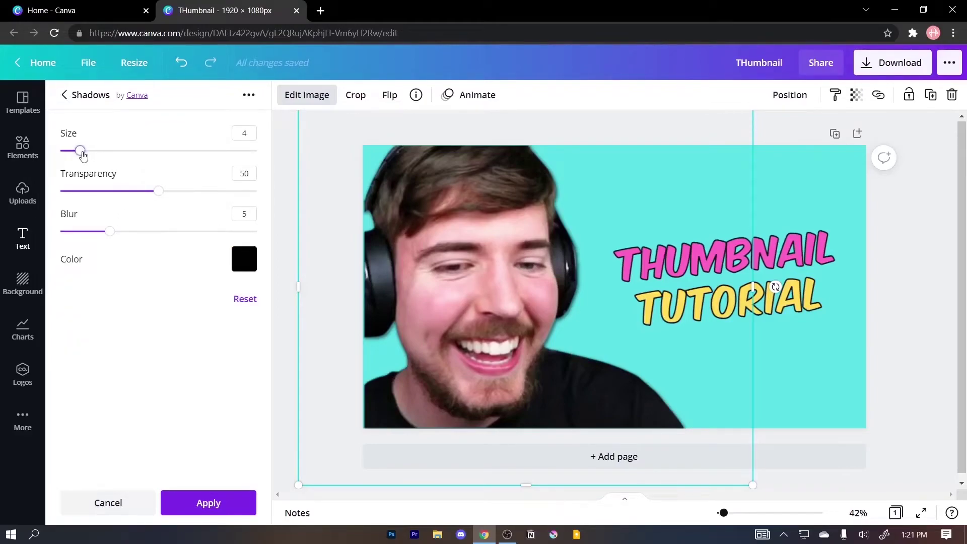
drag(83, 155, 159, 150)
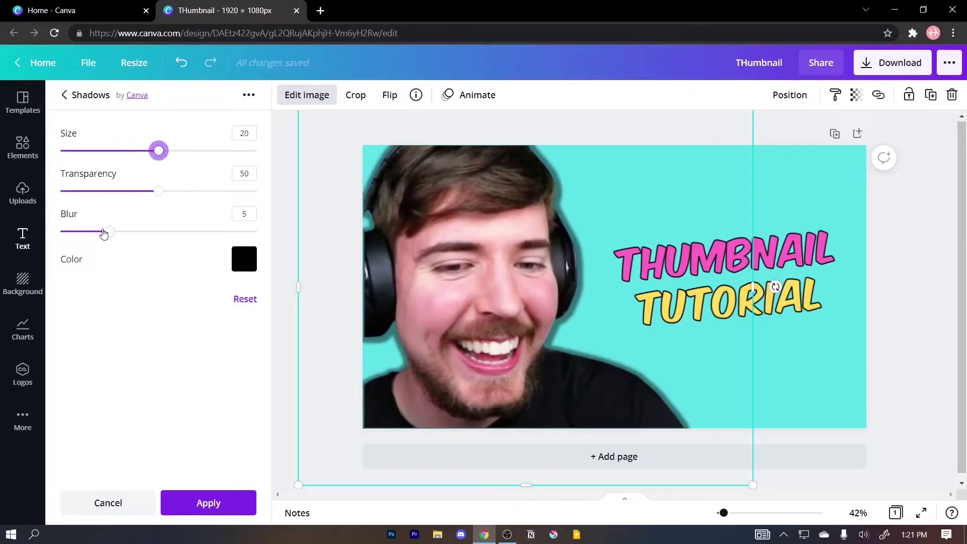
drag(103, 233, 258, 220)
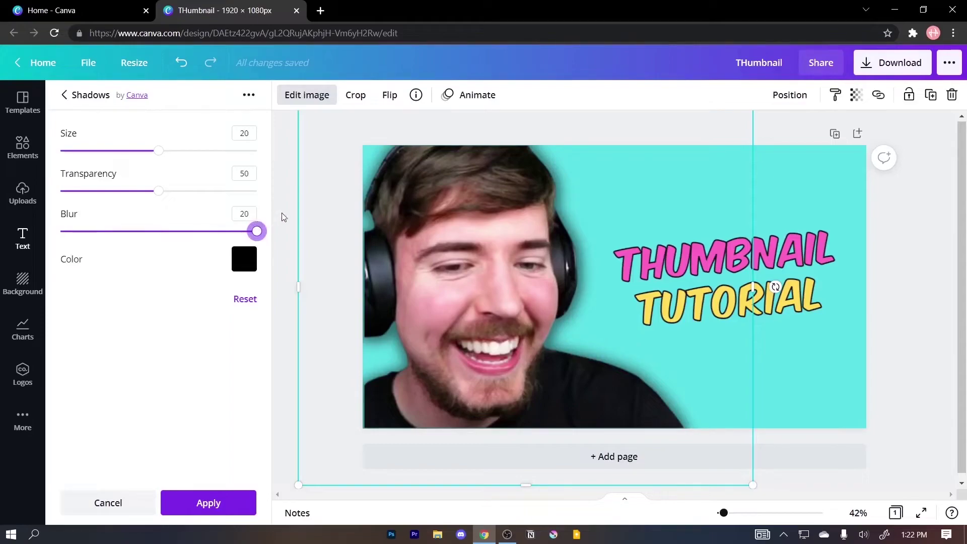
click(897, 314)
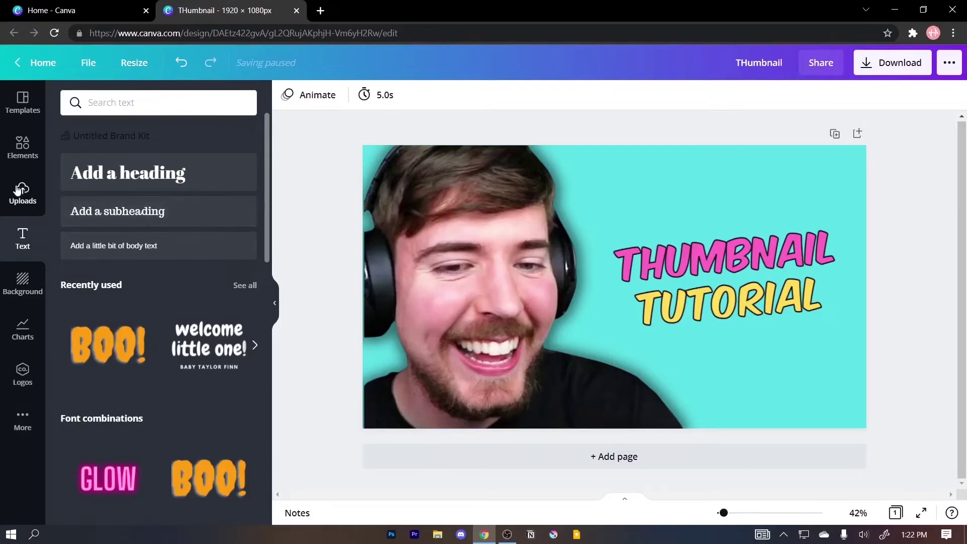
Add the uploaded Photoshop toolbar image and place it along the thumbnail's left edge.
click(20, 189)
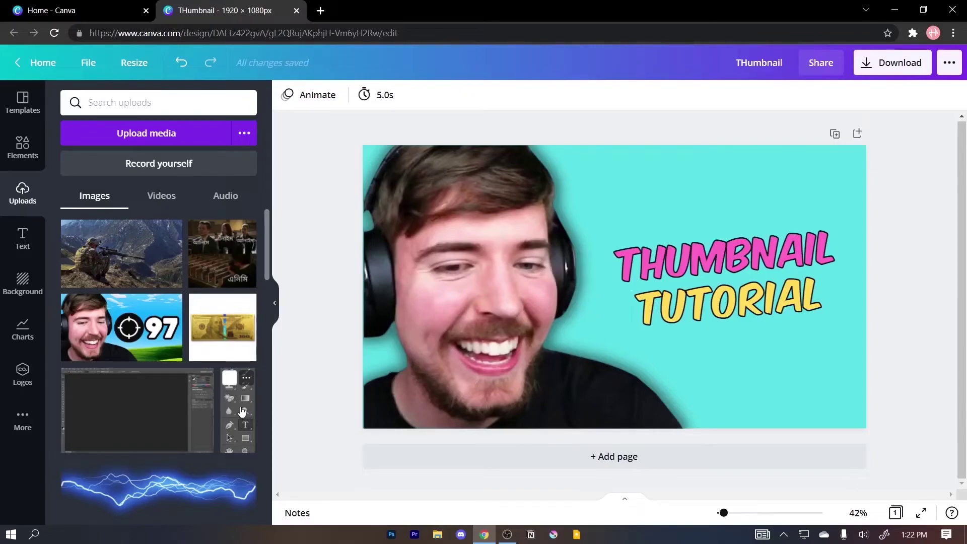
click(242, 412)
drag(611, 301, 550, 314)
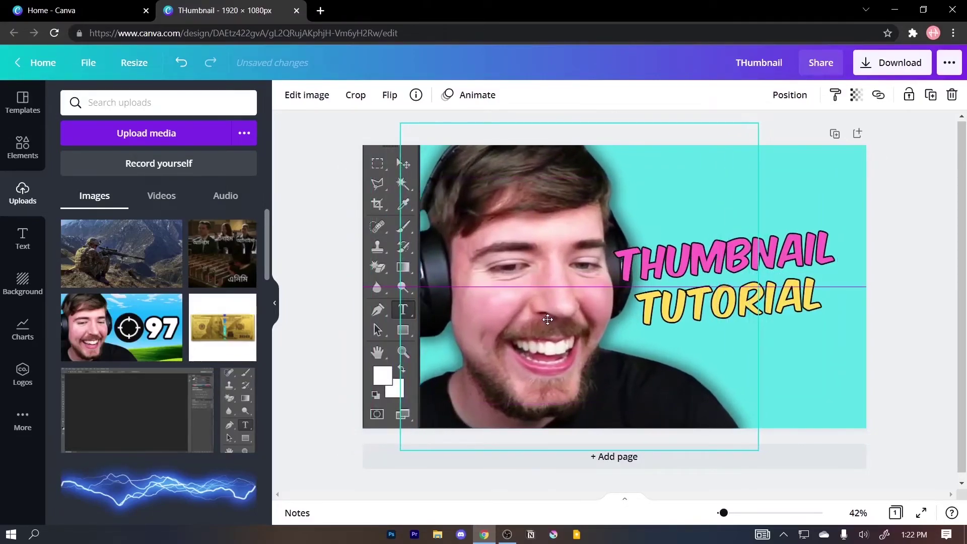
Shift the face photo right and shrink the title group from 107 to 87.
click(942, 362)
click(807, 307)
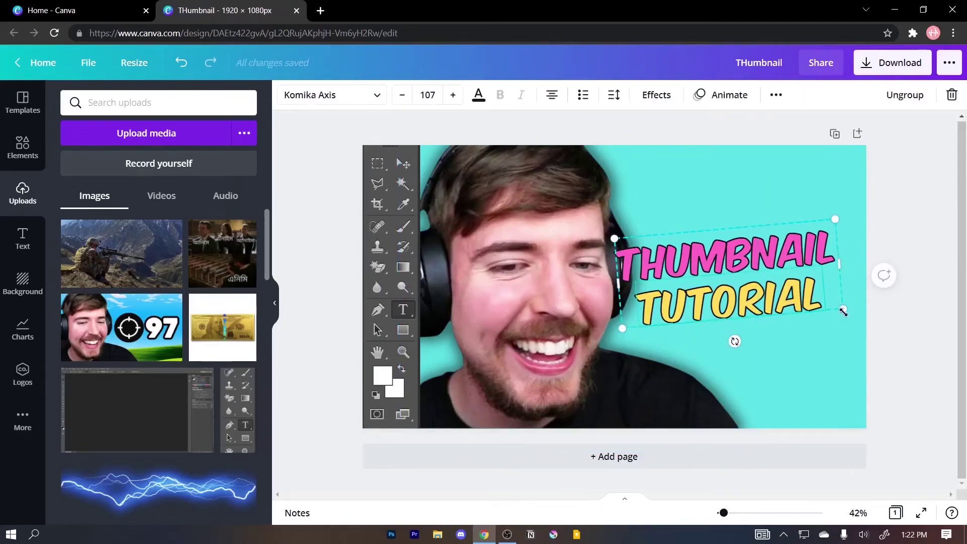
drag(839, 307, 754, 295)
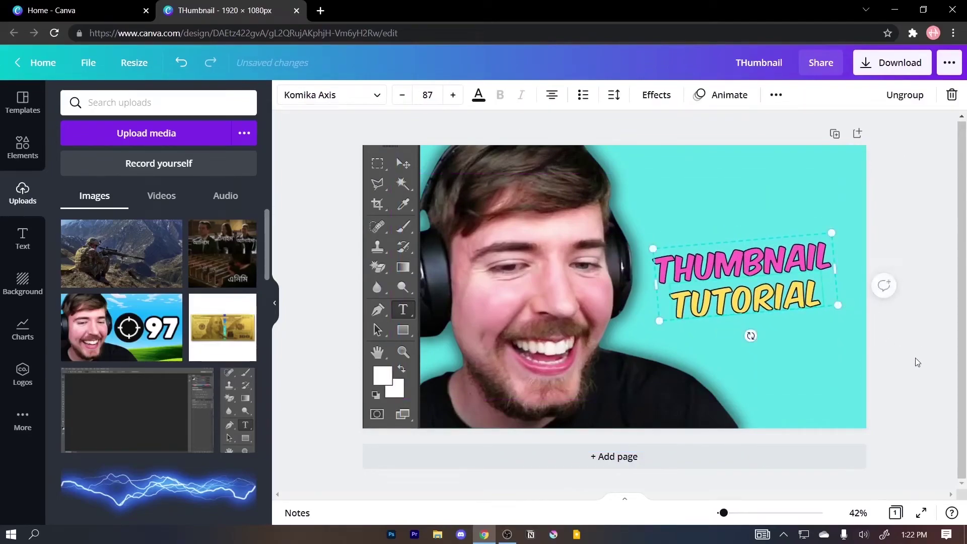
click(879, 282)
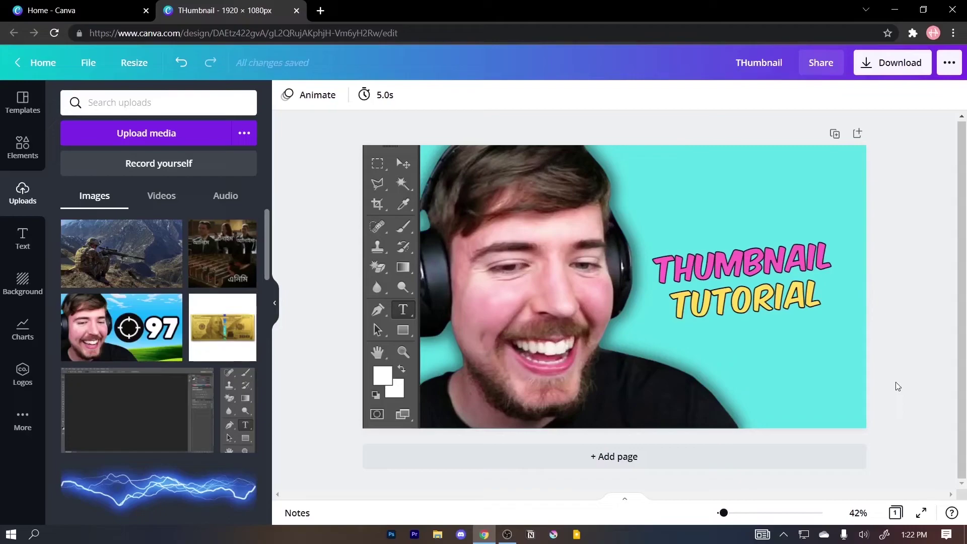
Add a sunburst graphic from an Elements search for 'comic' and enlarge it behind the title.
click(22, 144)
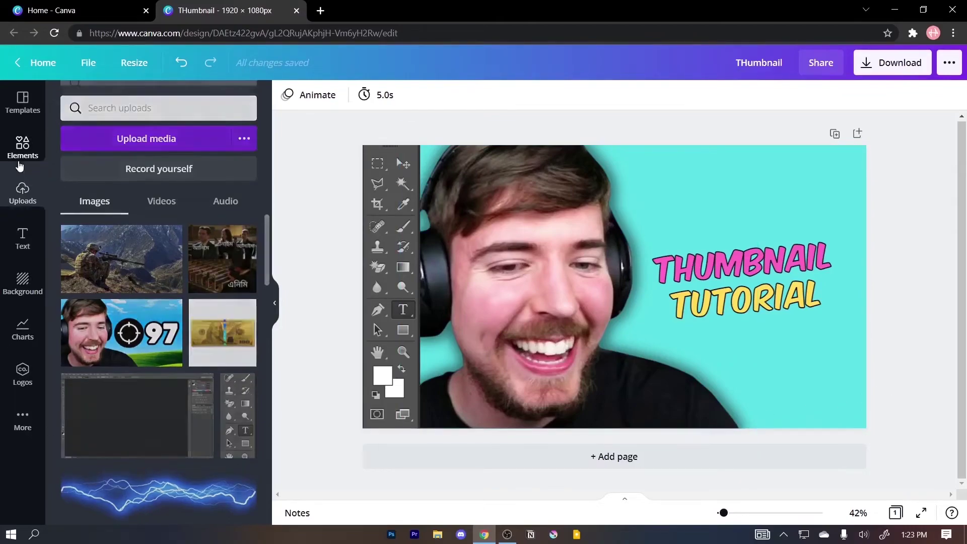
click(135, 102)
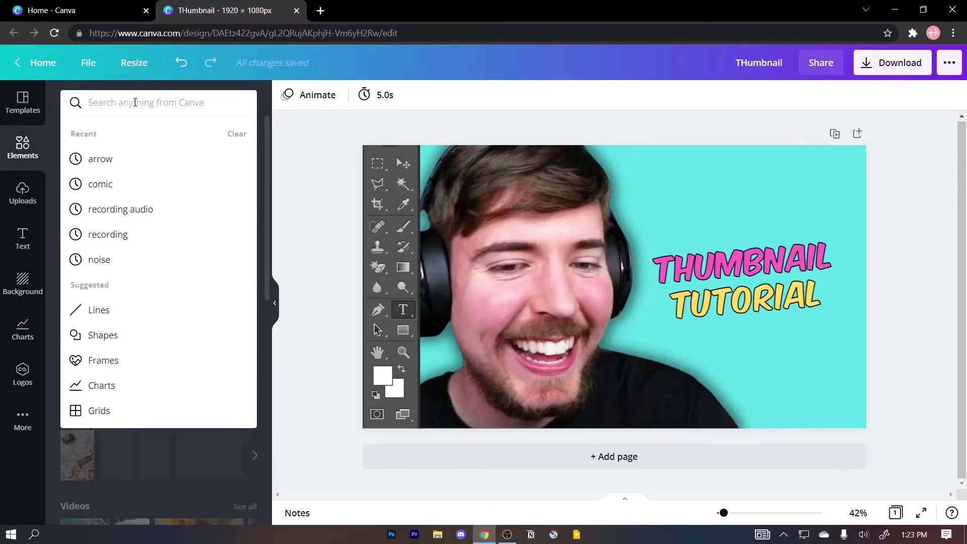
text(comic)
key(Return)
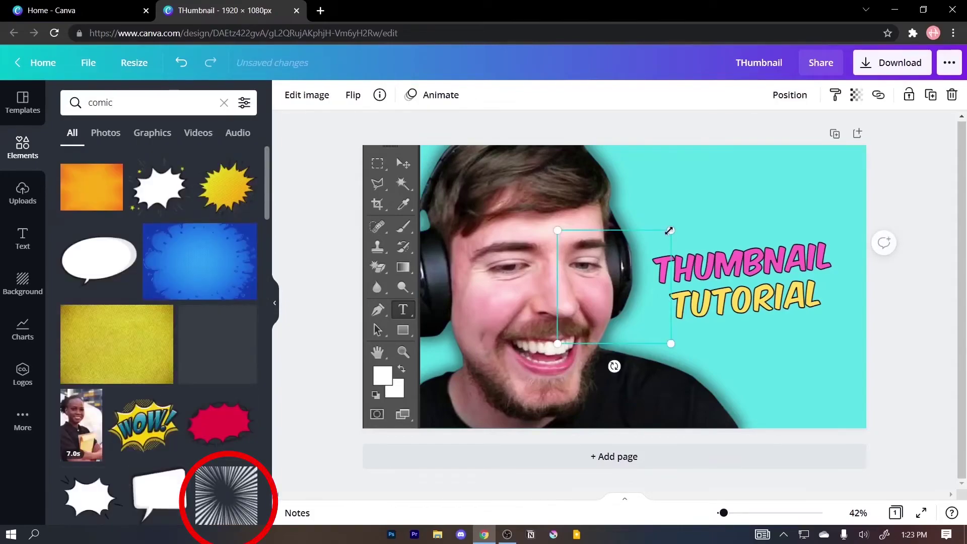
drag(671, 230, 700, 202)
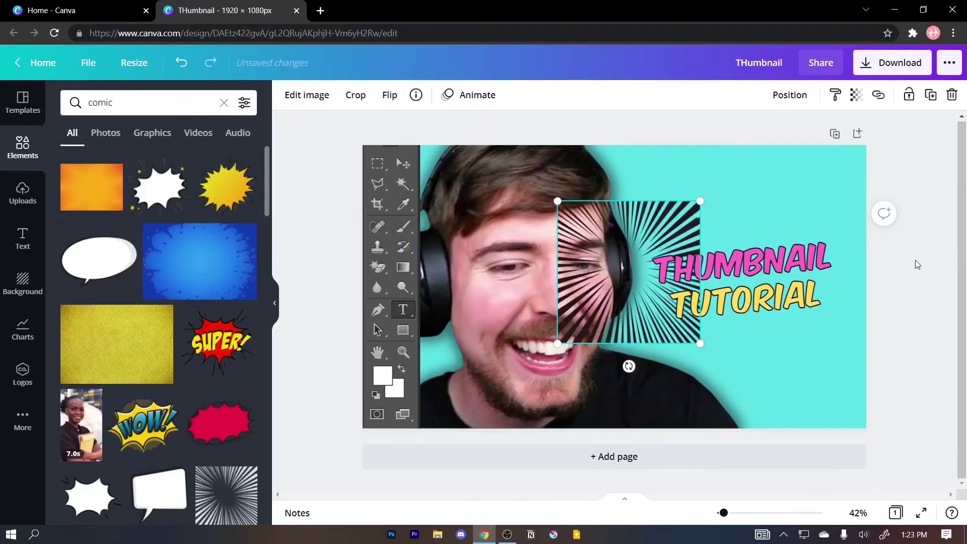
drag(700, 201, 771, 177)
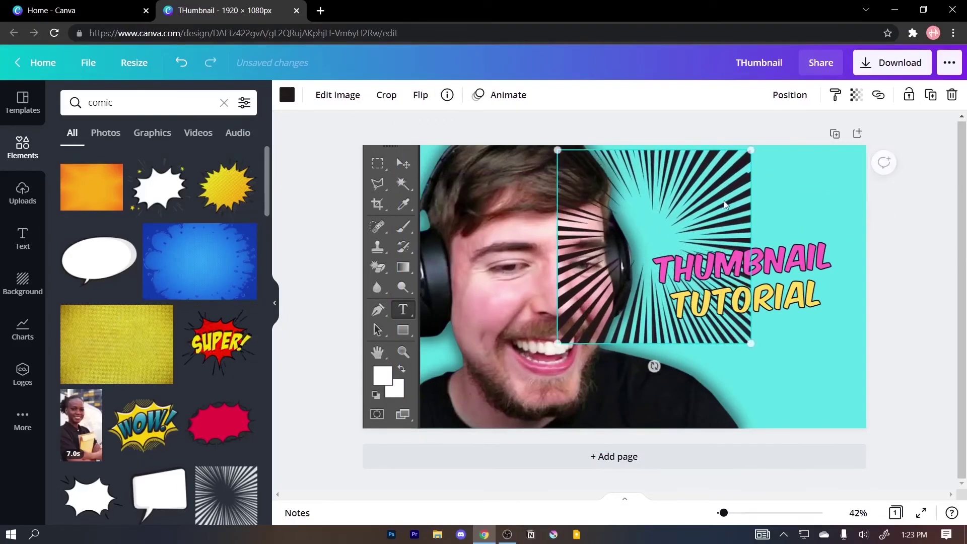
drag(653, 247, 710, 254)
Make the sunburst lines white and stretch them to 2500×2500 across the whole design.
click(287, 95)
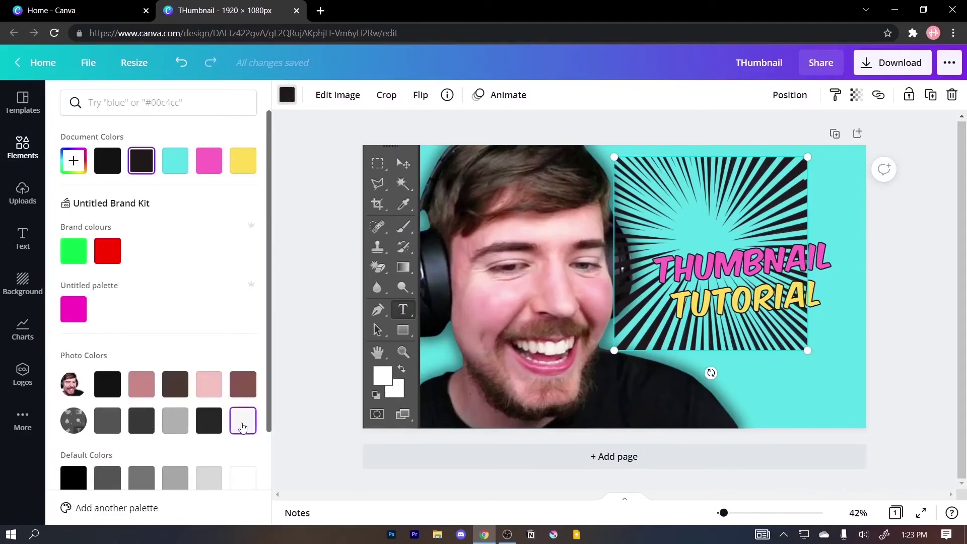
click(243, 423)
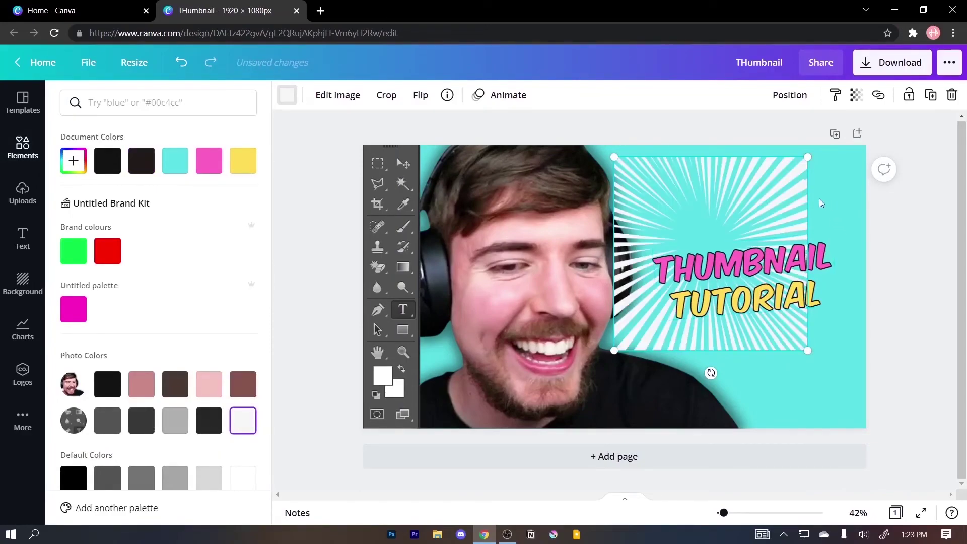
drag(808, 157, 881, 111)
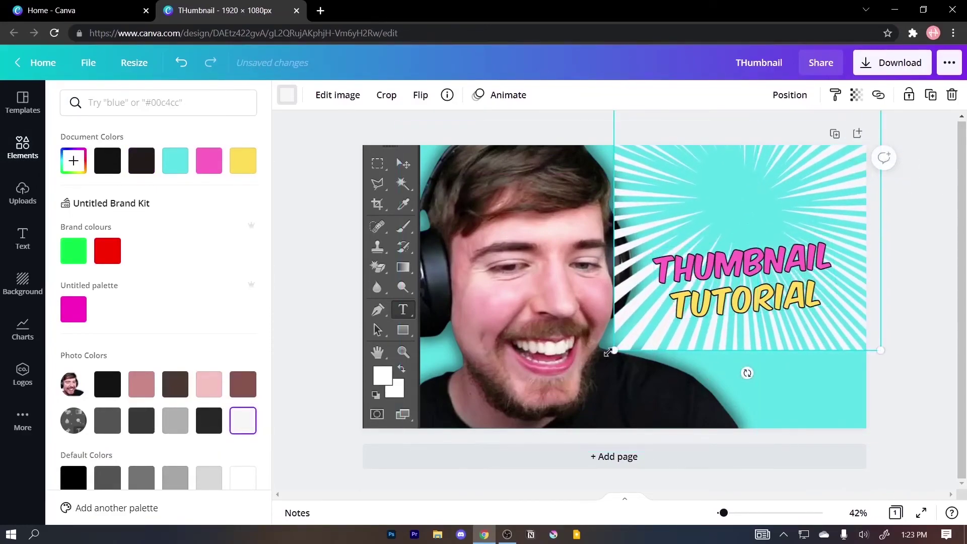
drag(608, 352, 9, 524)
drag(682, 406, 872, 322)
At 20% zoom, enlarge the burst lines slightly and send them to back behind the face.
scroll(950, 342, down, 3)
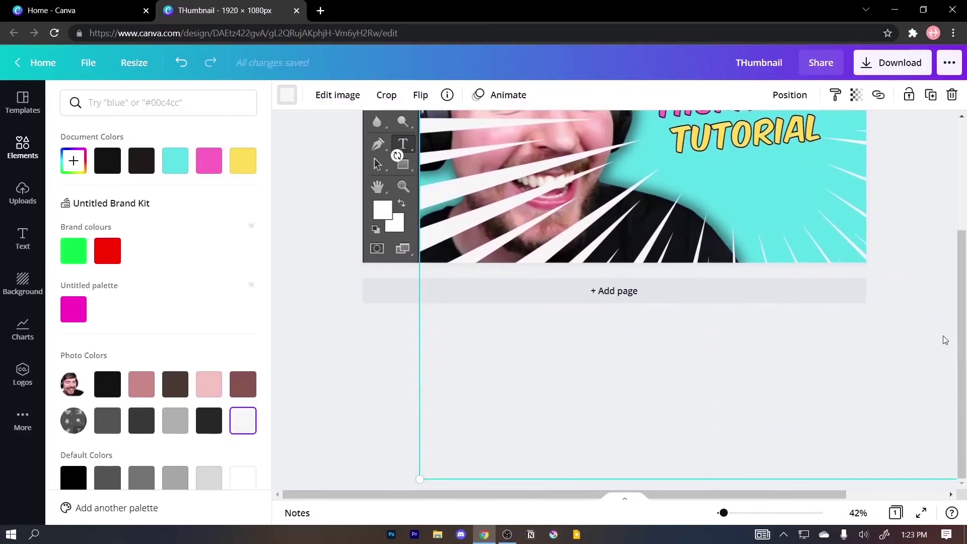
click(720, 513)
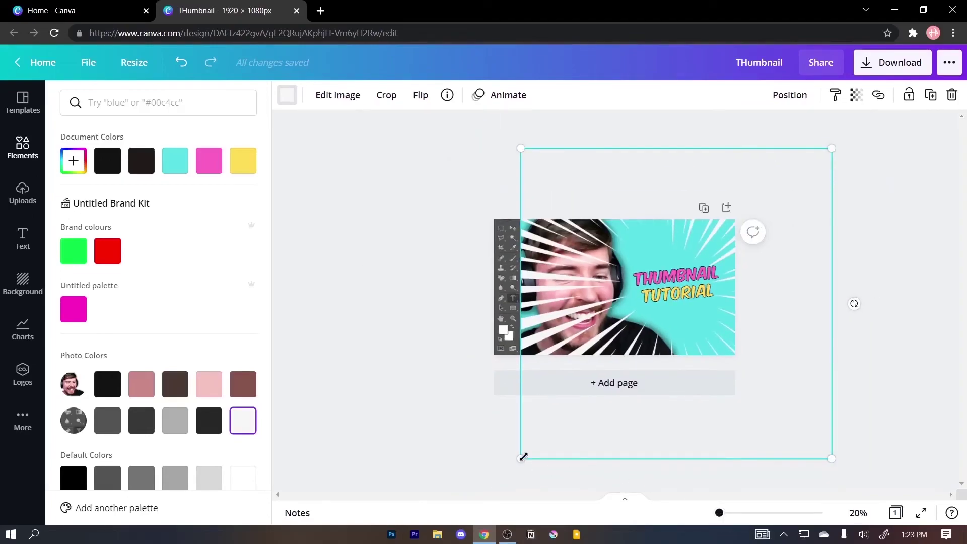
mouse_move(521, 457)
mouse_down()
mouse_move(530, 458)
mouse_move(521, 470)
mouse_up()
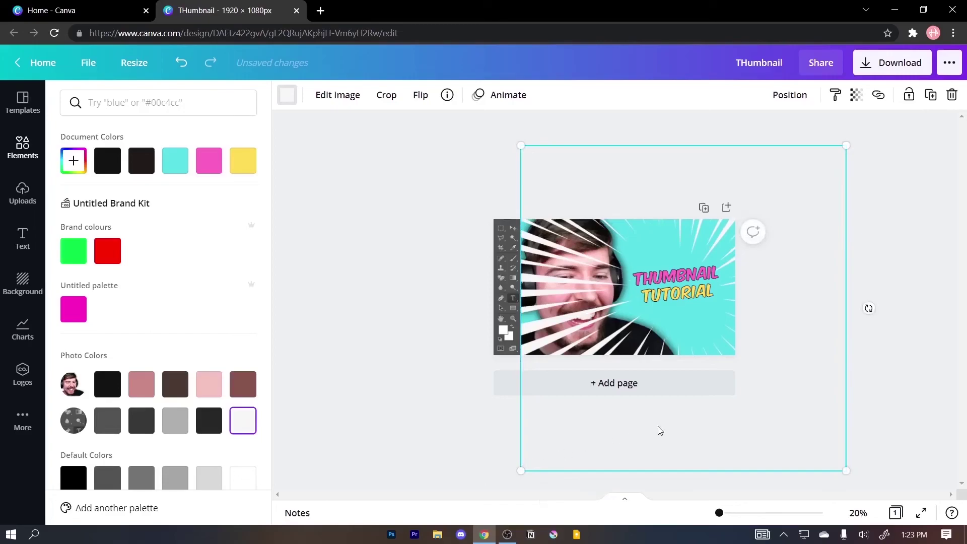
right_click(655, 234)
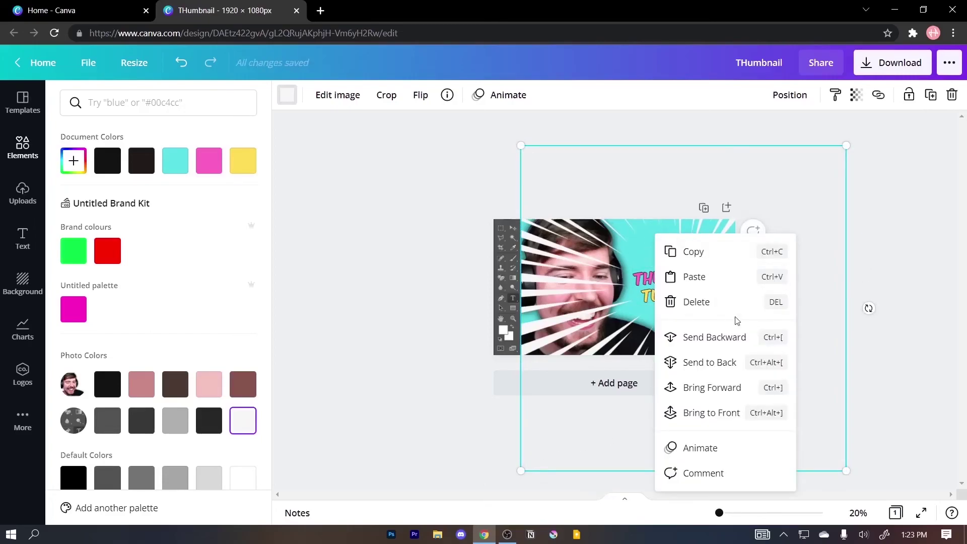
click(740, 362)
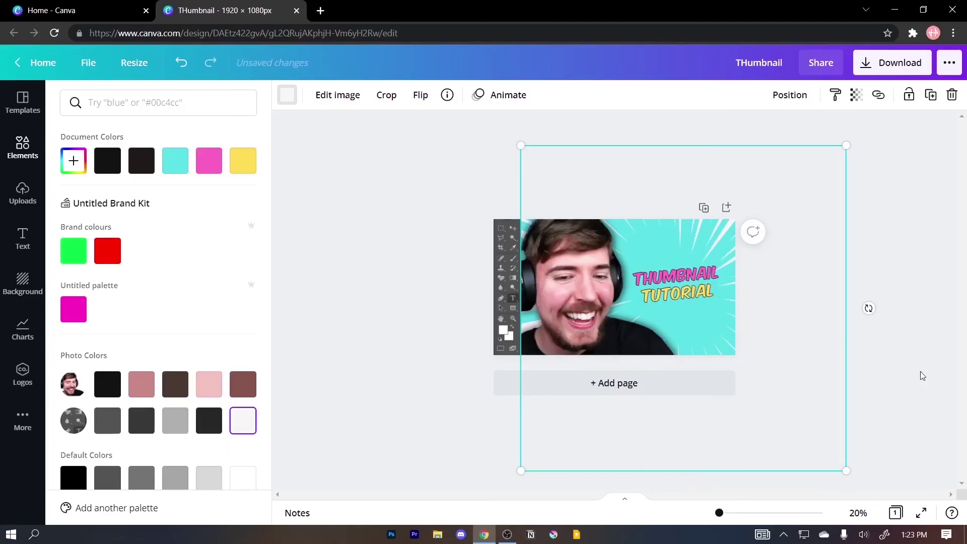